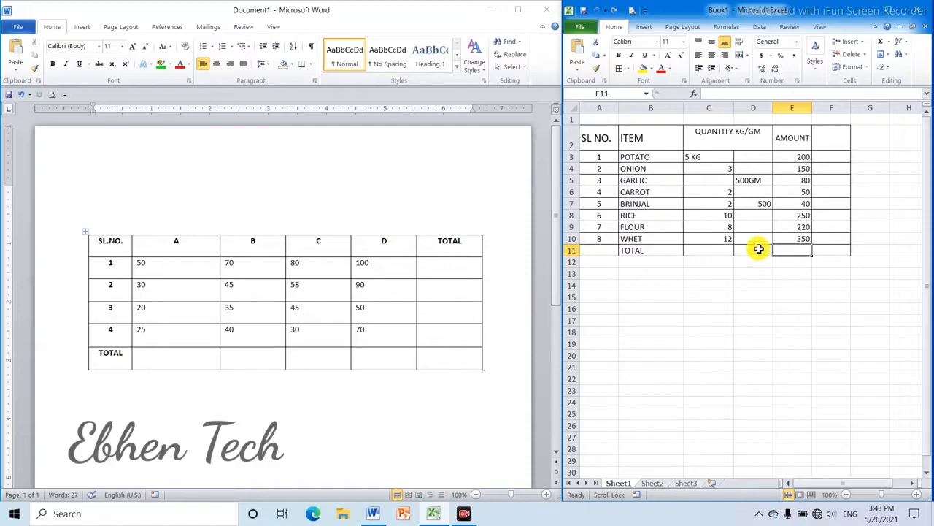
- Total the AMOUNT values in cell E11 of the Excel sheet with the formula =SUM(E3:E10)
{"action": "left_click", "coordinate": [790, 251]}
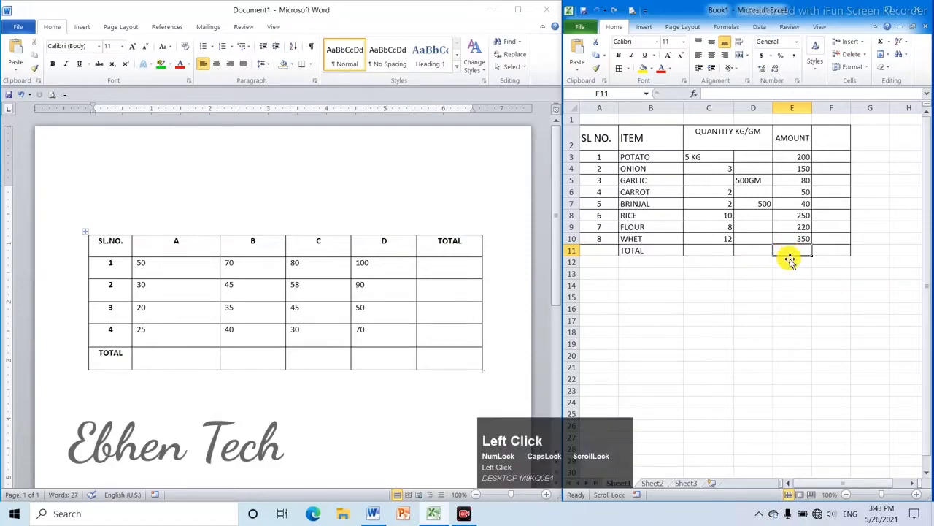
{"action": "type", "text": "="}
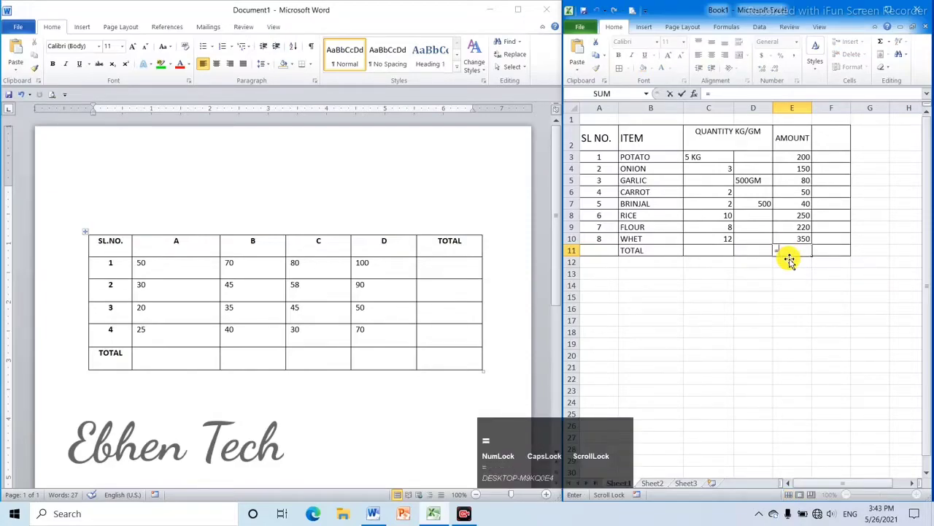
{"action": "type", "text": "SU"}
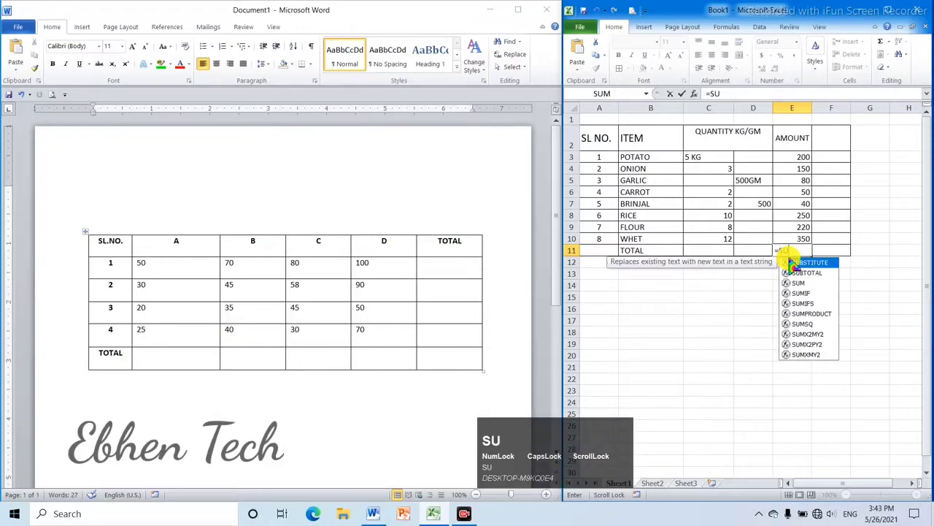
{"action": "type", "text": "M("}
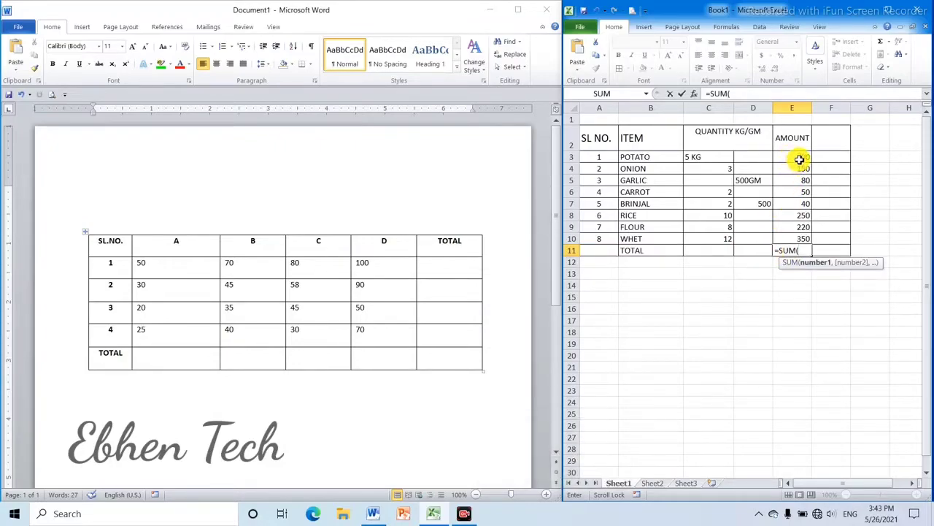
{"action": "left_click_drag", "start_coordinate": [801, 157], "coordinate": [808, 240]}
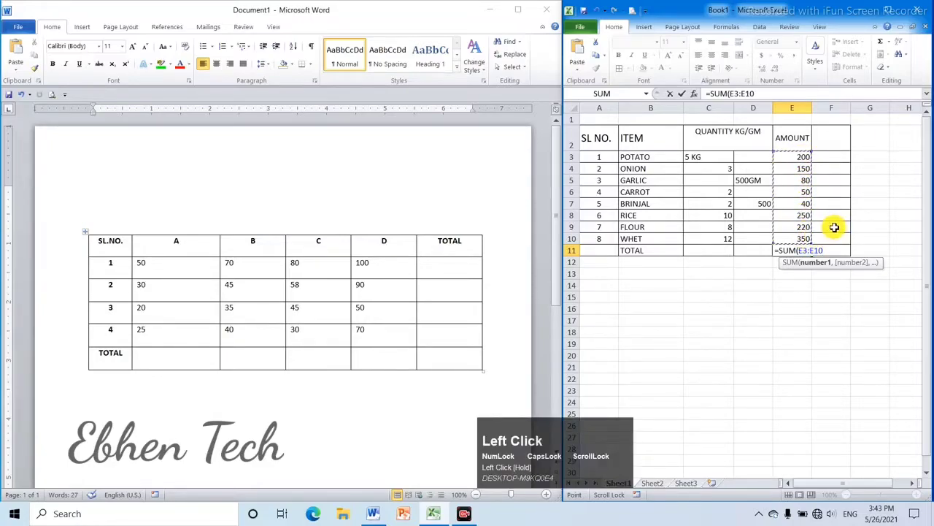
{"action": "type", "text": ")"}
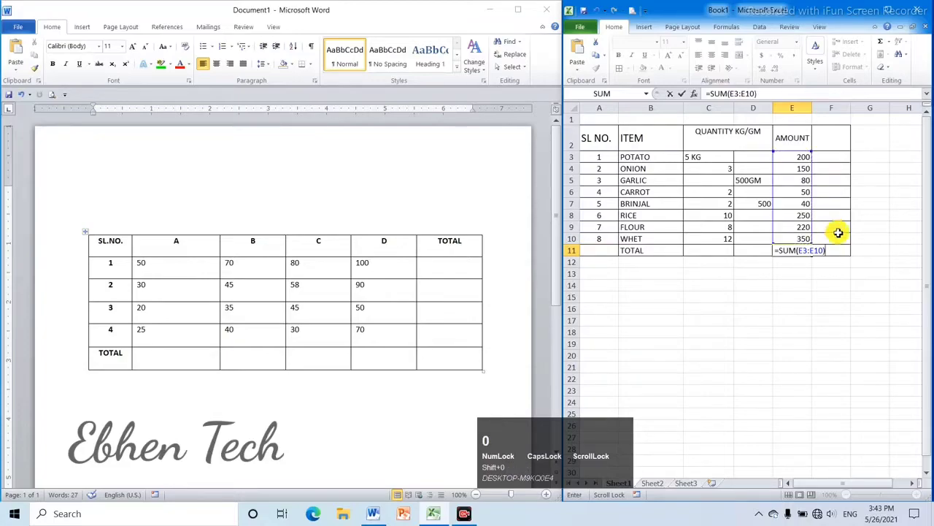
{"action": "key", "text": "Return"}
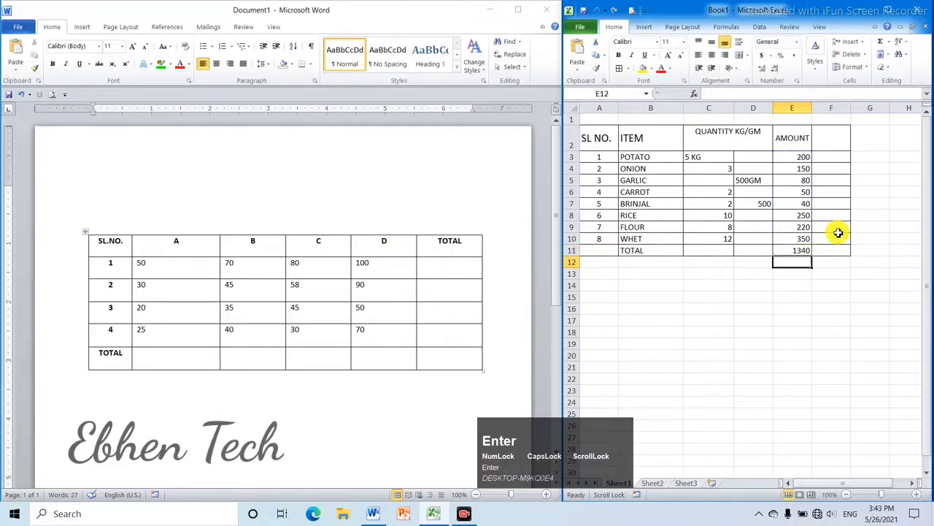
- Clear cell E11 and total the AMOUNT column there again with the AutoSum Sum function over E3:E10
{"action": "left_click", "coordinate": [806, 250]}
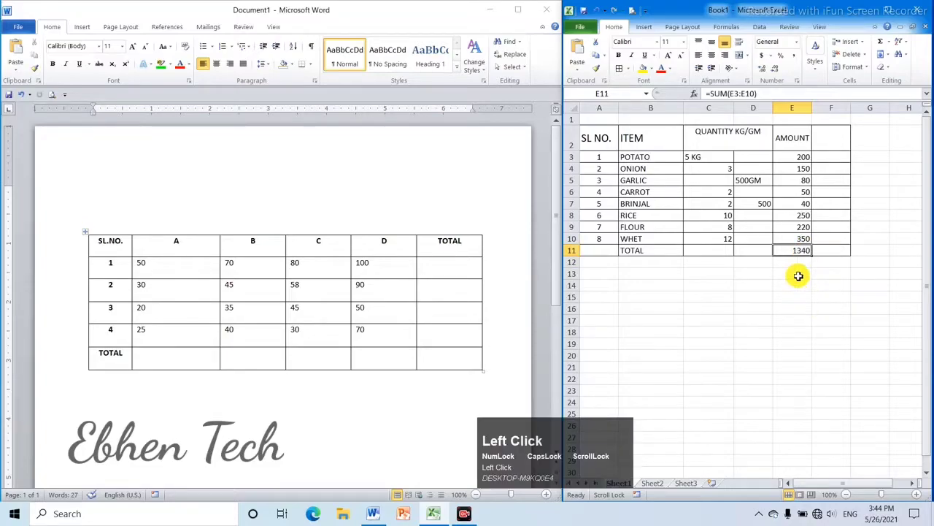
{"action": "key", "text": "Delete"}
{"action": "left_click", "coordinate": [794, 253]}
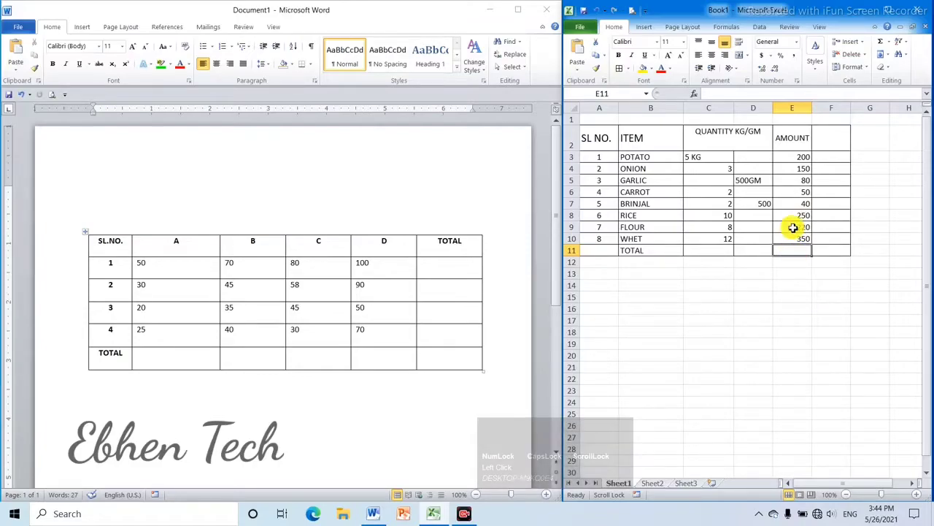
{"action": "left_click", "coordinate": [896, 42]}
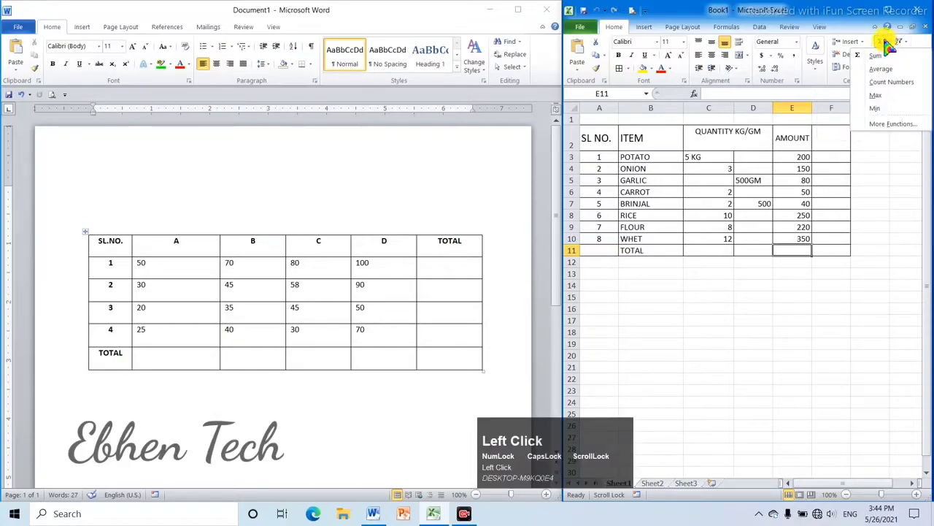
{"action": "left_click", "coordinate": [879, 55]}
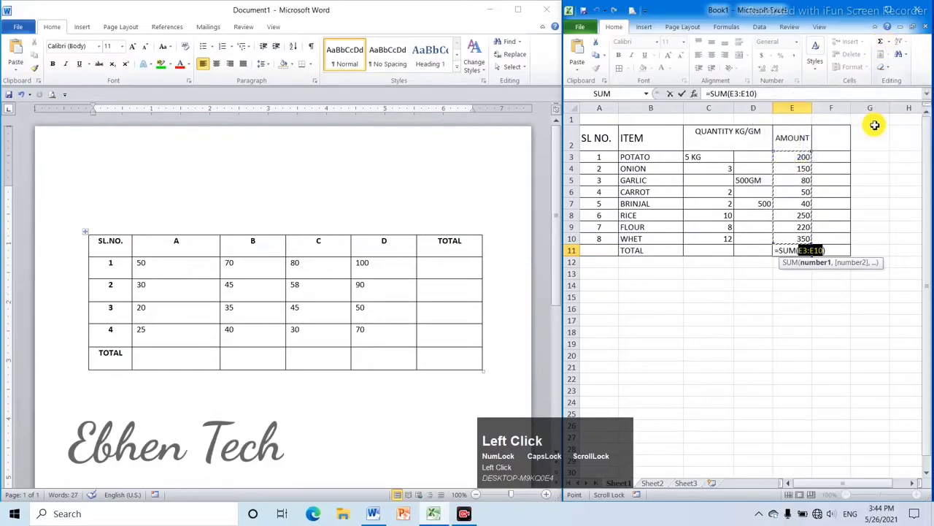
{"action": "left_click", "coordinate": [829, 252]}
{"action": "key", "text": "Return"}
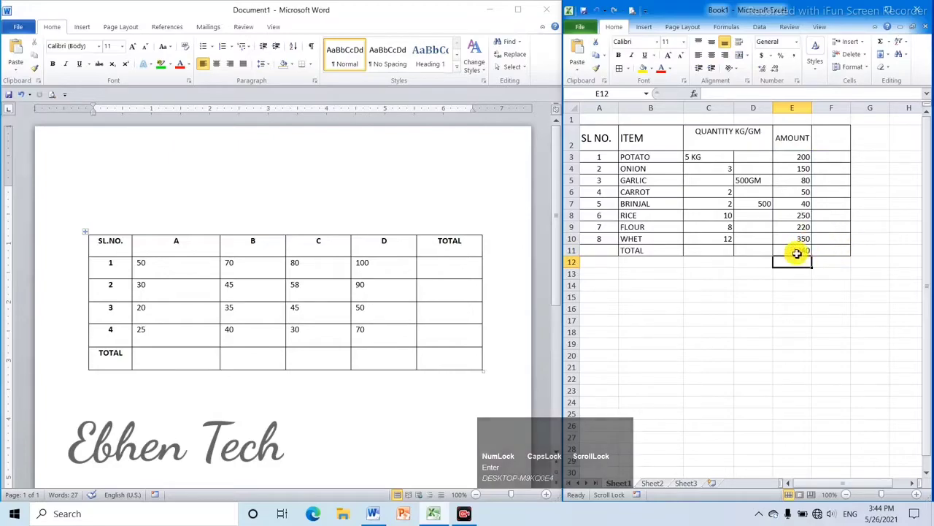
- Clear cell E11 and enter =AVERAGE(E3:E10) there to average the AMOUNT column
{"action": "left_click", "coordinate": [802, 248]}
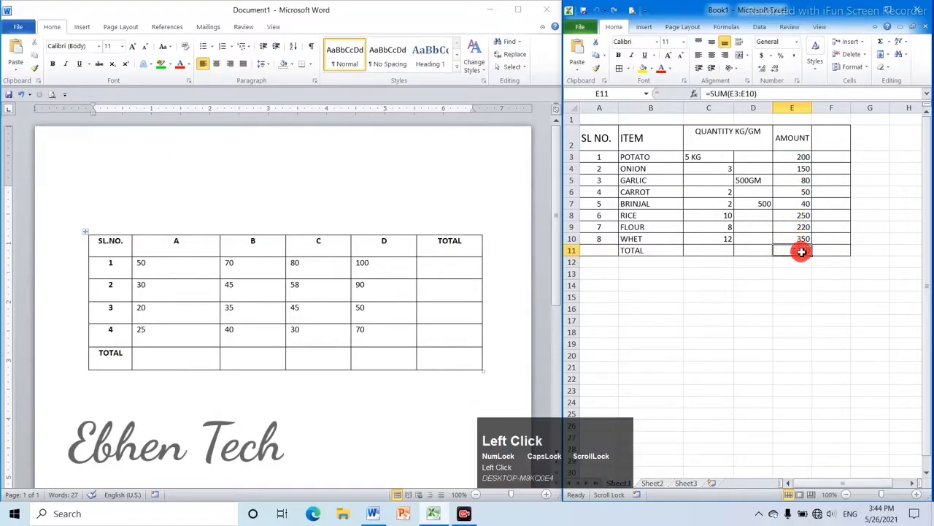
{"action": "key", "text": "Delete"}
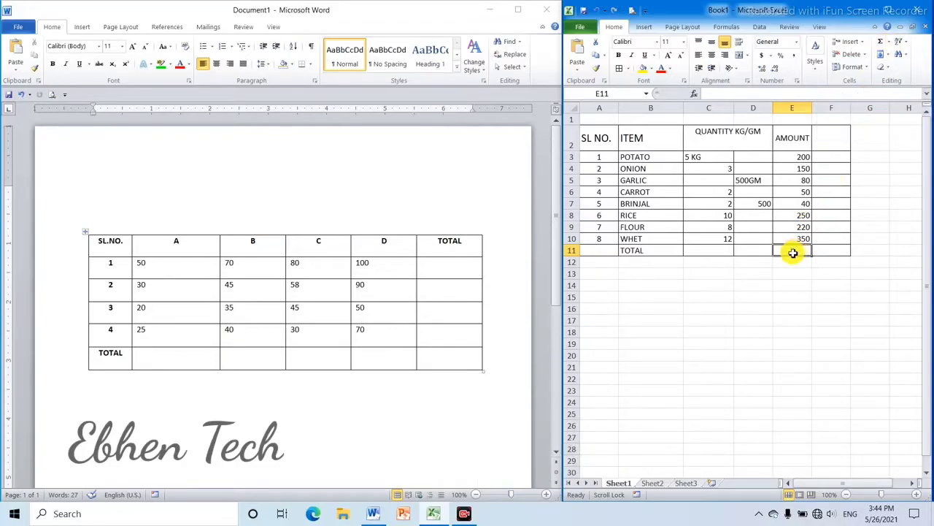
{"action": "type", "text": "="}
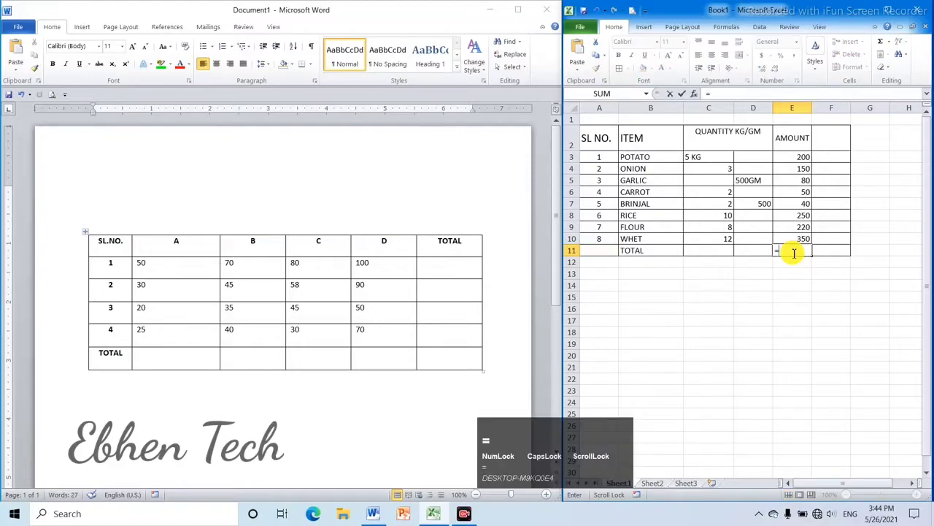
{"action": "type", "text": "A"}
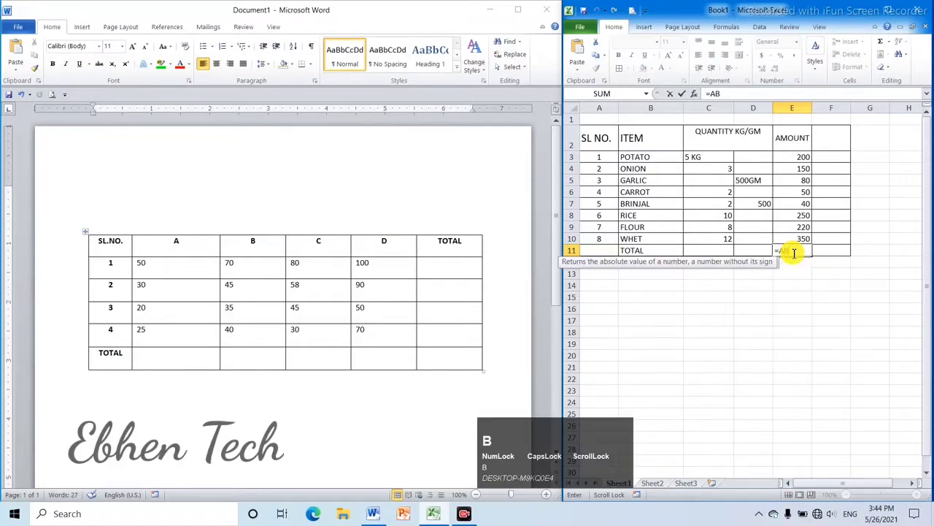
{"action": "type", "text": "VB"}
{"action": "key", "text": "BackSpace"}
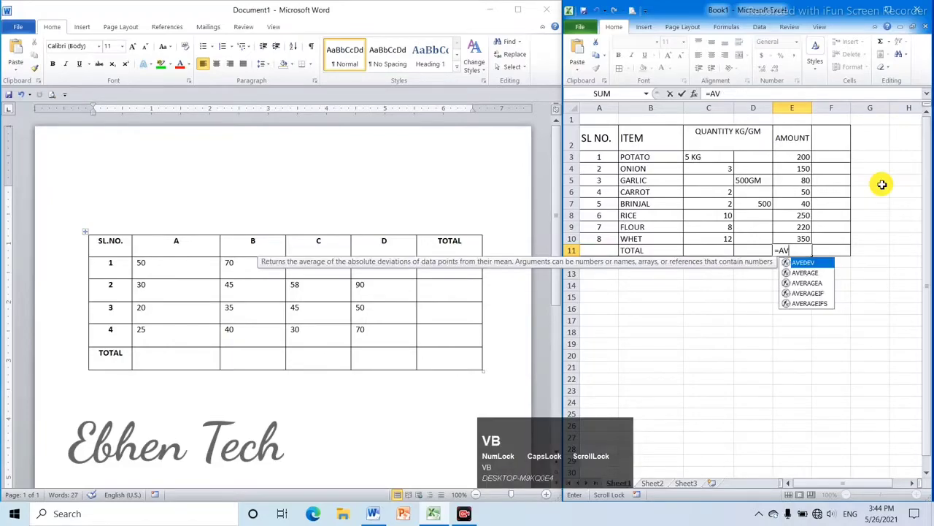
{"action": "type", "text": "ERA"}
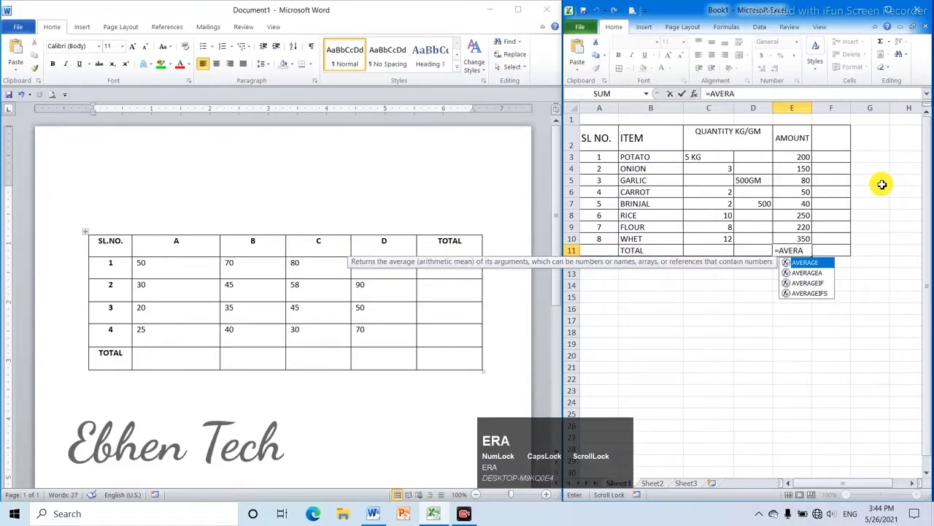
{"action": "type", "text": "GE("}
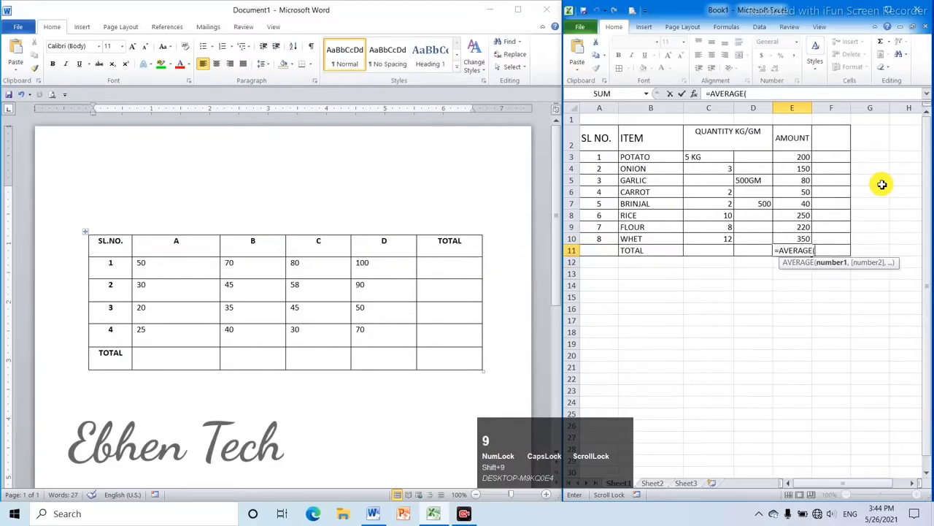
{"action": "left_click_drag", "start_coordinate": [803, 155], "coordinate": [831, 239]}
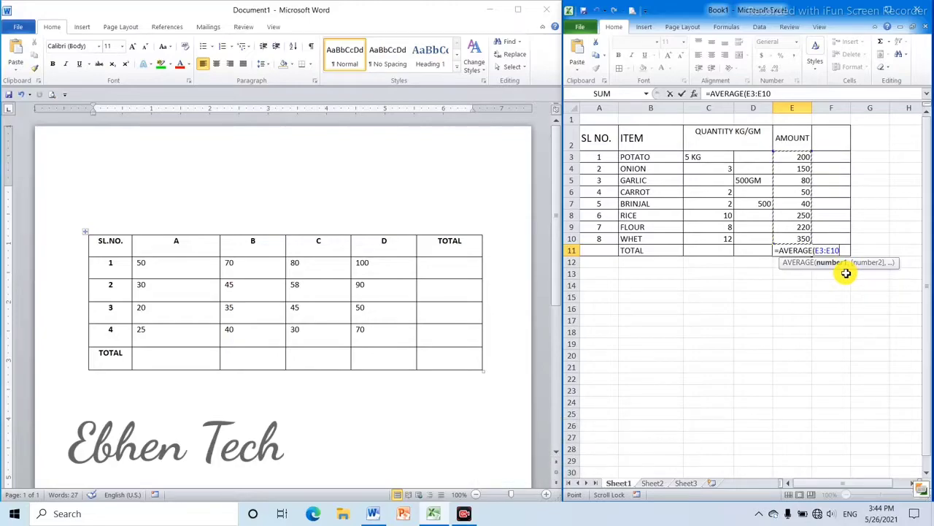
{"action": "type", "text": ")"}
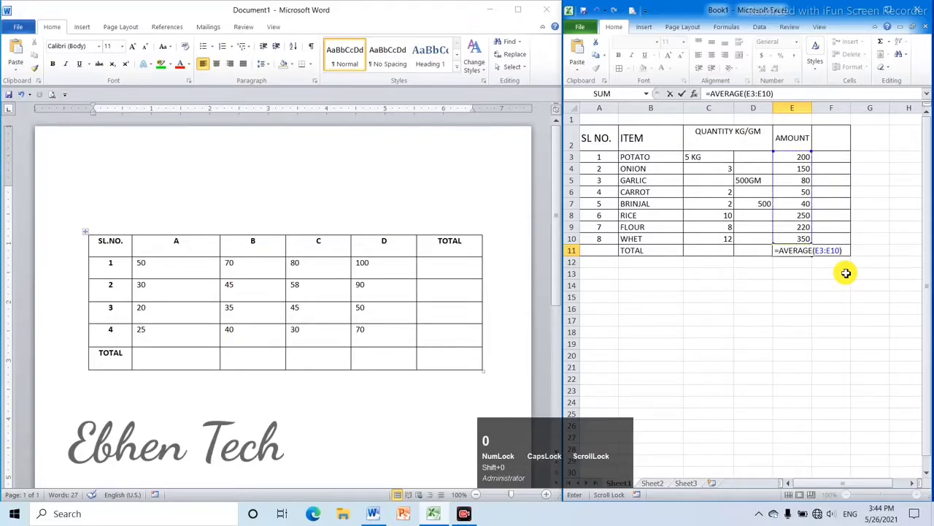
{"action": "key", "text": "Return"}
{"action": "left_click", "coordinate": [792, 257]}
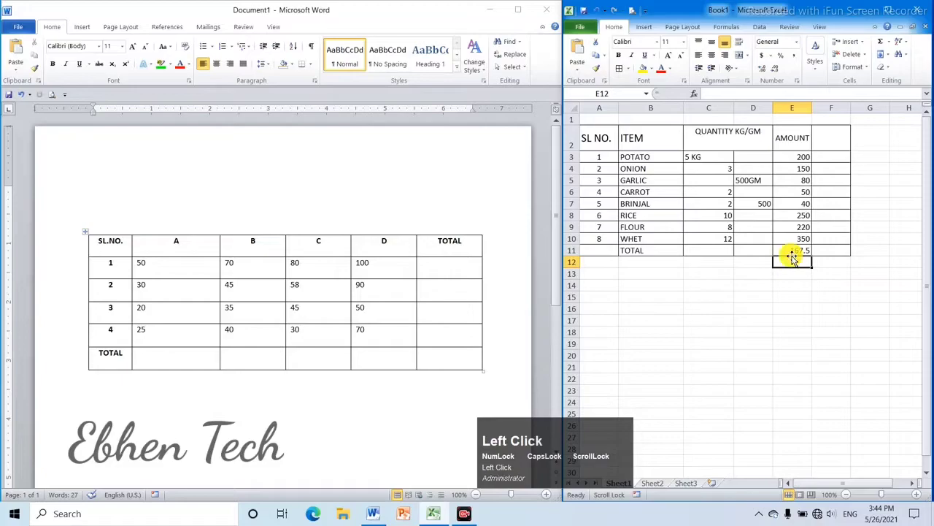
- Clear cell E11 and enter =MAX(E3:E10) there to get the largest AMOUNT value
{"action": "left_click", "coordinate": [795, 252]}
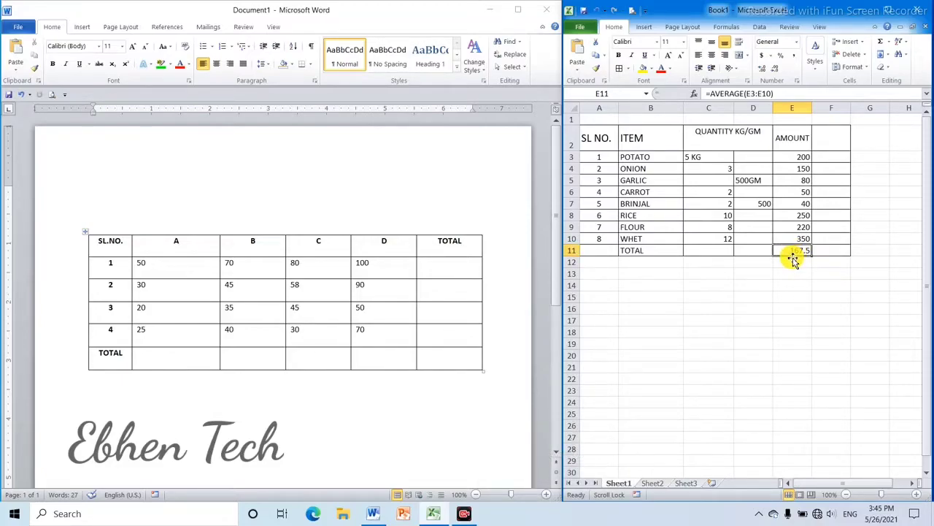
{"action": "key", "text": "Delete"}
{"action": "left_click", "coordinate": [801, 250]}
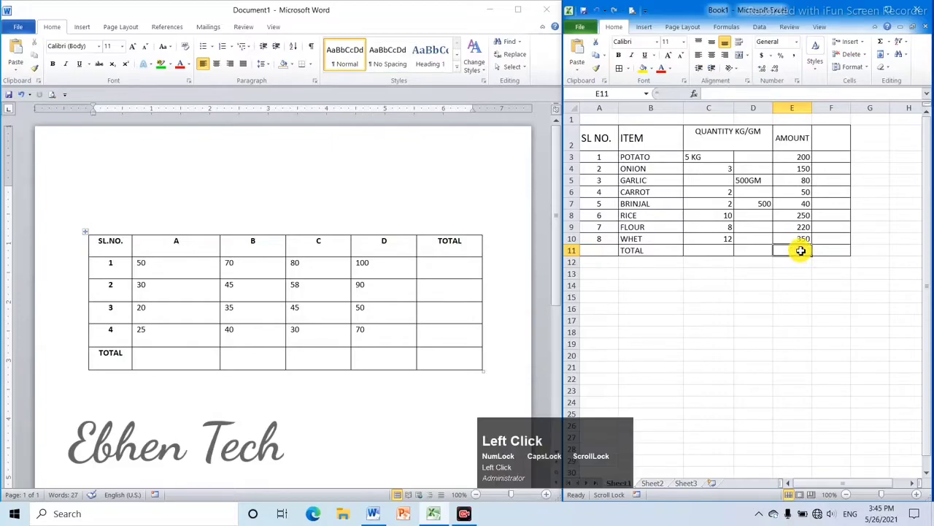
{"action": "type", "text": "="}
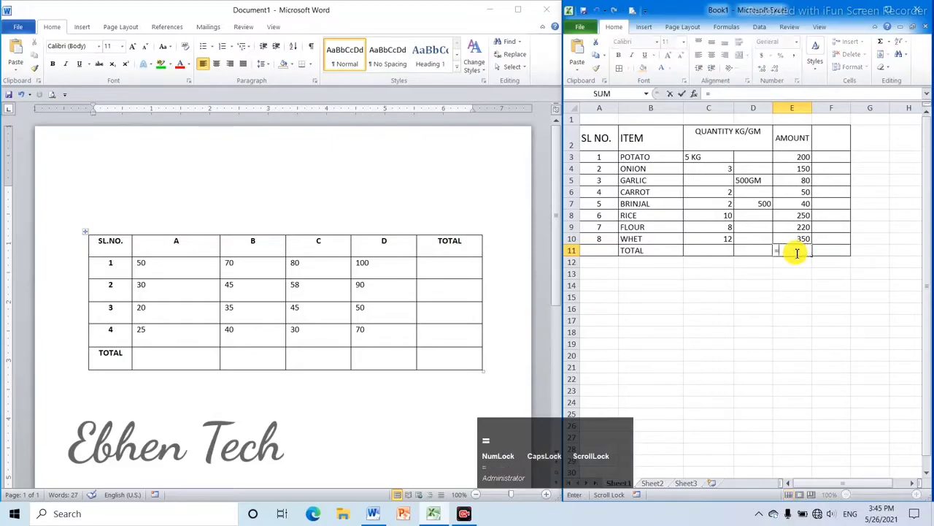
{"action": "type", "text": "MAX"}
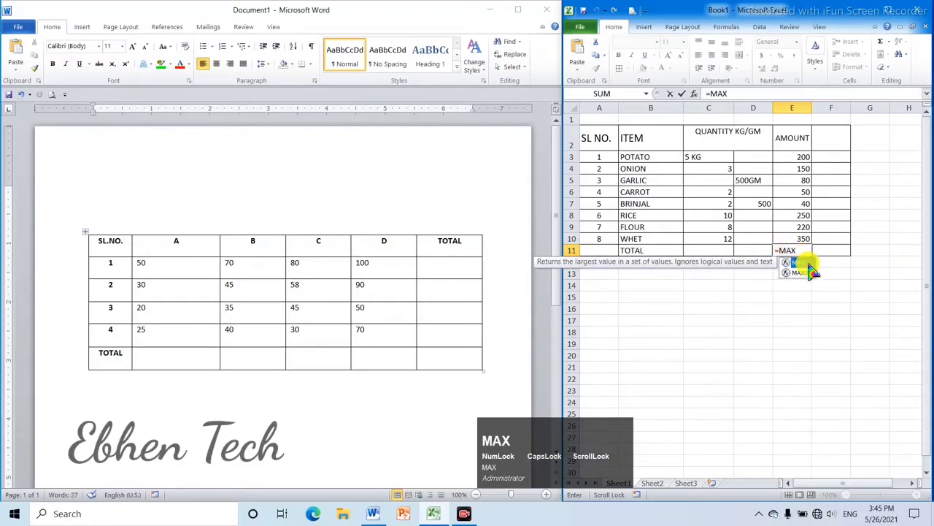
{"action": "left_click", "coordinate": [807, 262]}
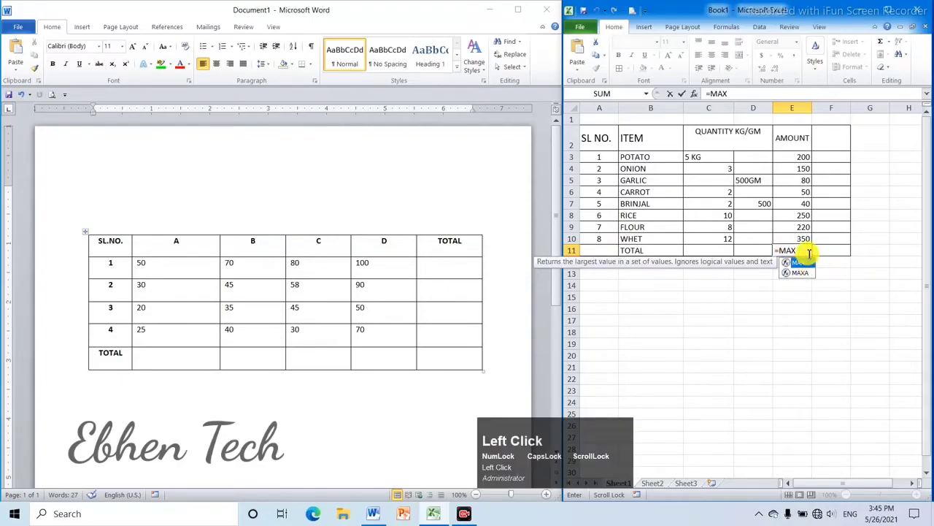
{"action": "type", "text": "("}
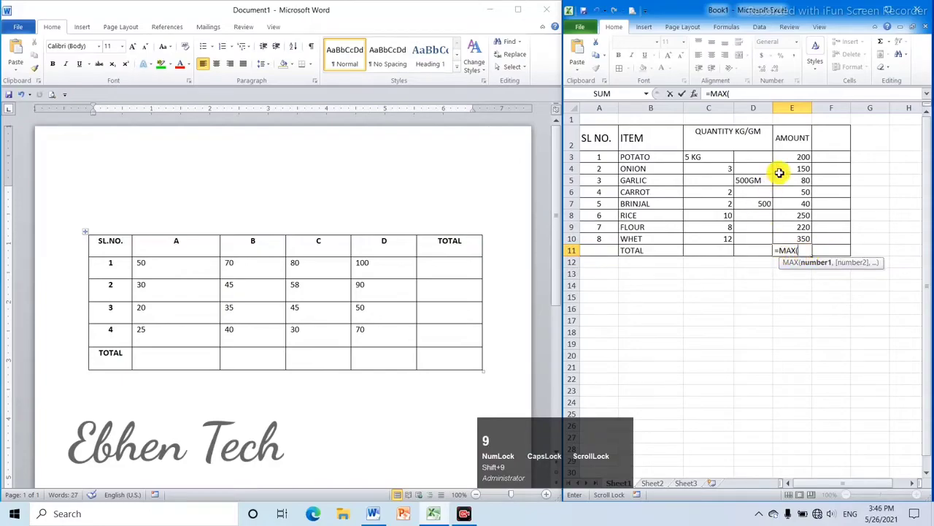
{"action": "left_click_drag", "start_coordinate": [800, 156], "coordinate": [809, 236]}
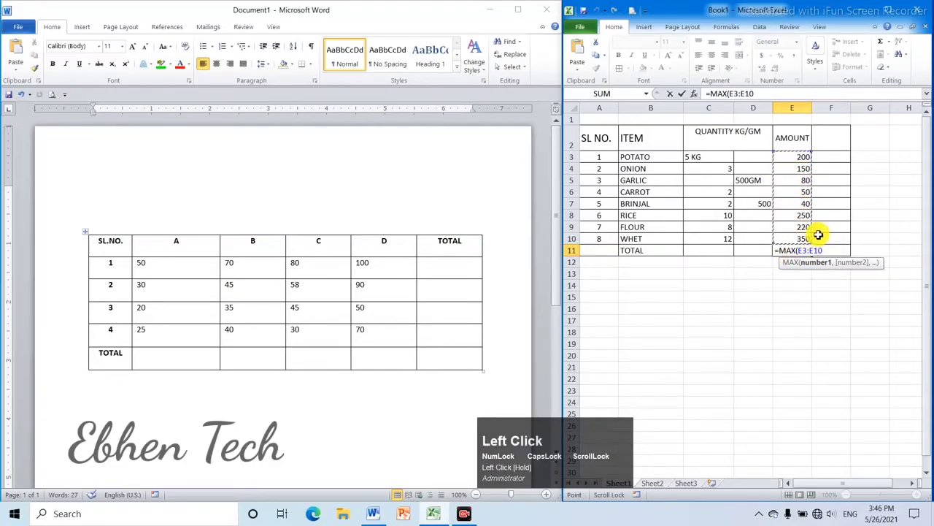
{"action": "type", "text": ")"}
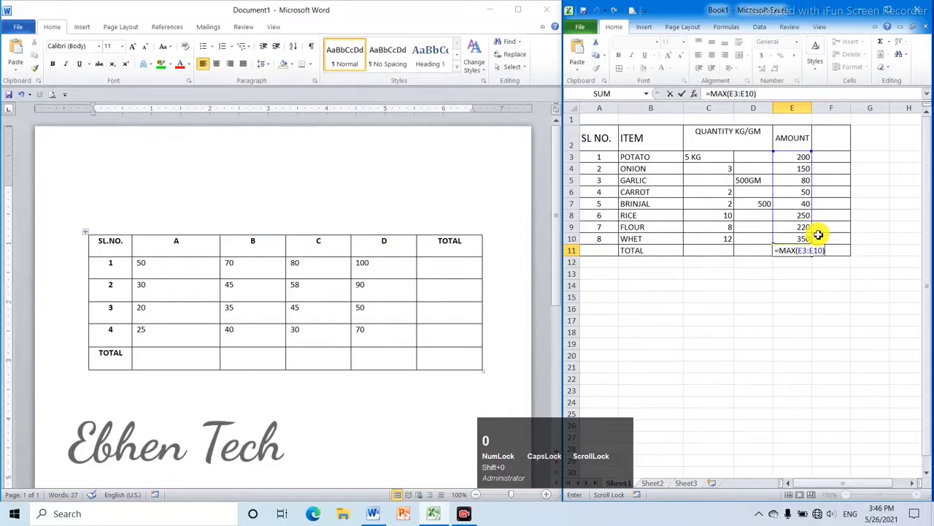
{"action": "key", "text": "Return"}
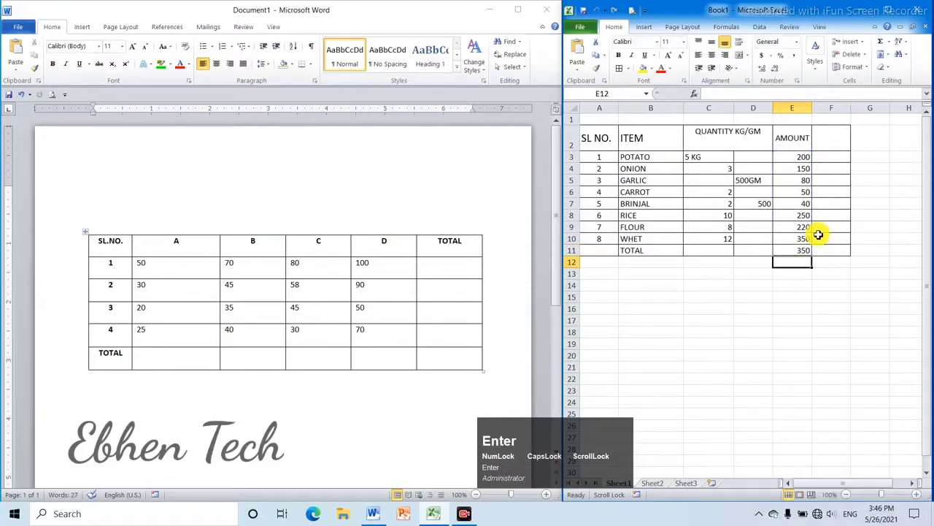
{"action": "left_click", "coordinate": [792, 253]}
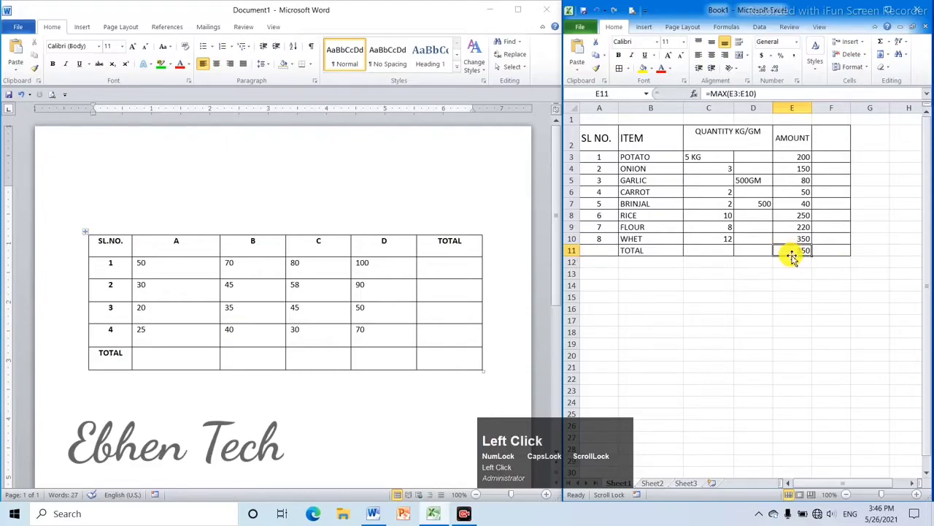
{"action": "left_click", "coordinate": [766, 272]}
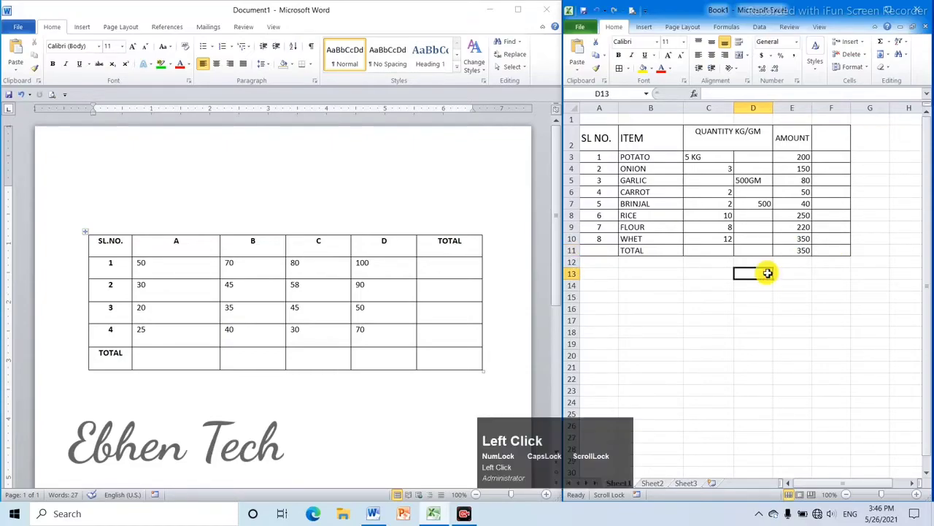
{"action": "left_click", "coordinate": [726, 250]}
{"action": "left_click", "coordinate": [754, 248]}
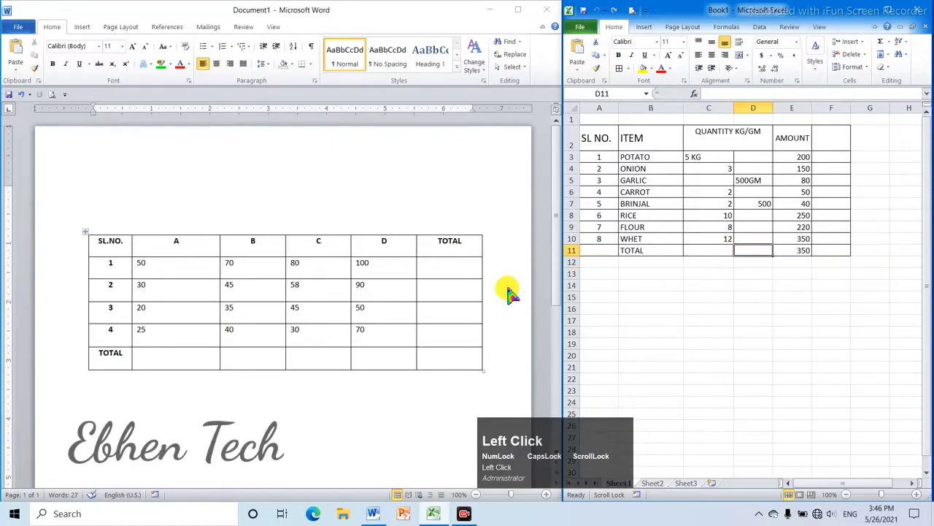
- Switch to the Word document, calculate 50+60 in a formula field on the blank line above the table, and delete the result
{"action": "left_click", "coordinate": [166, 182]}
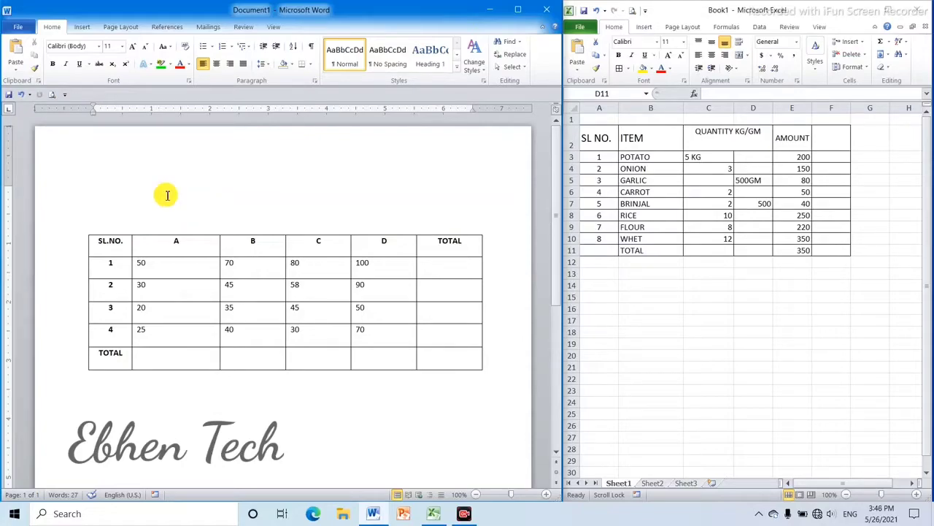
{"action": "left_click", "coordinate": [166, 196]}
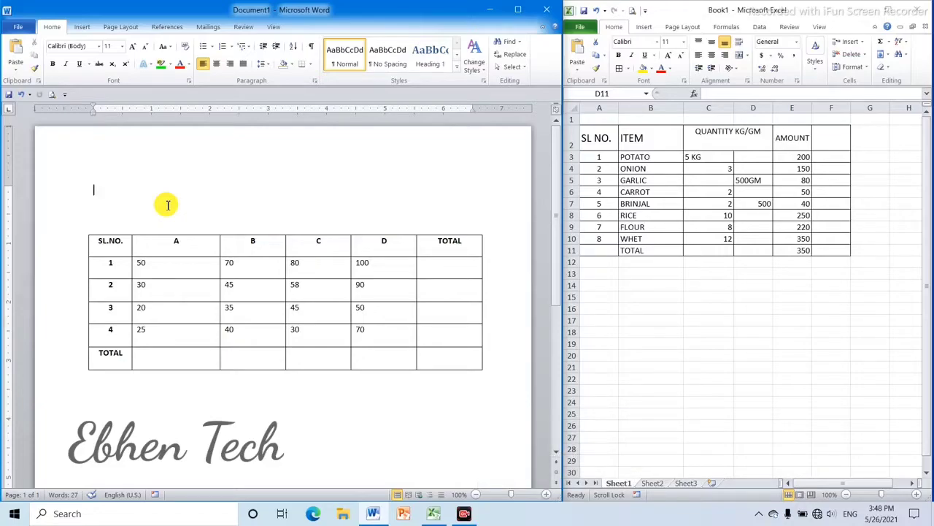
{"action": "key", "text": "ctrl"}
{"action": "key", "text": "ctrl+F9"}
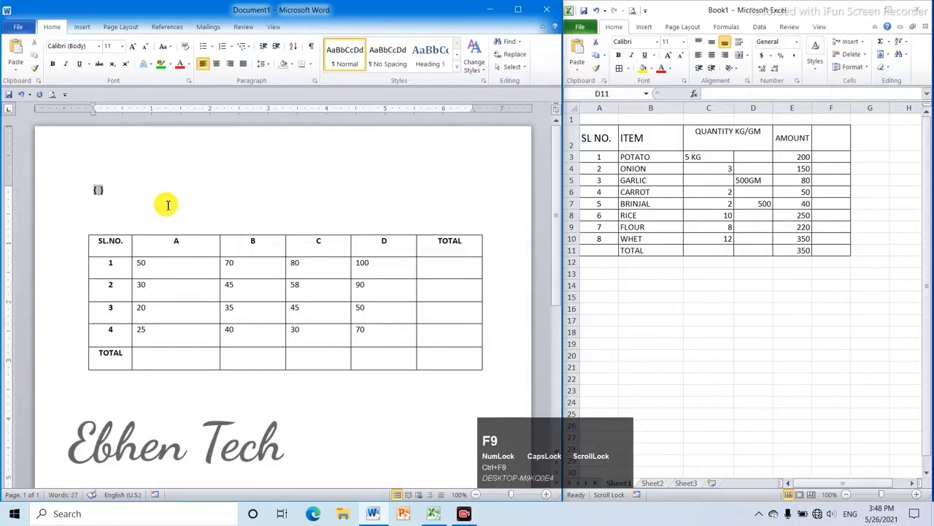
{"action": "type", "text": "= "}
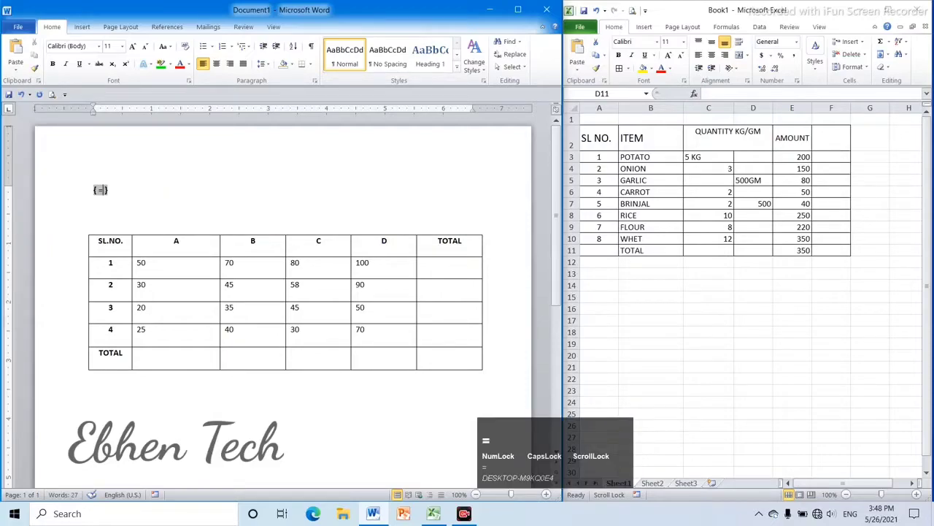
{"action": "type", "text": "50+60"}
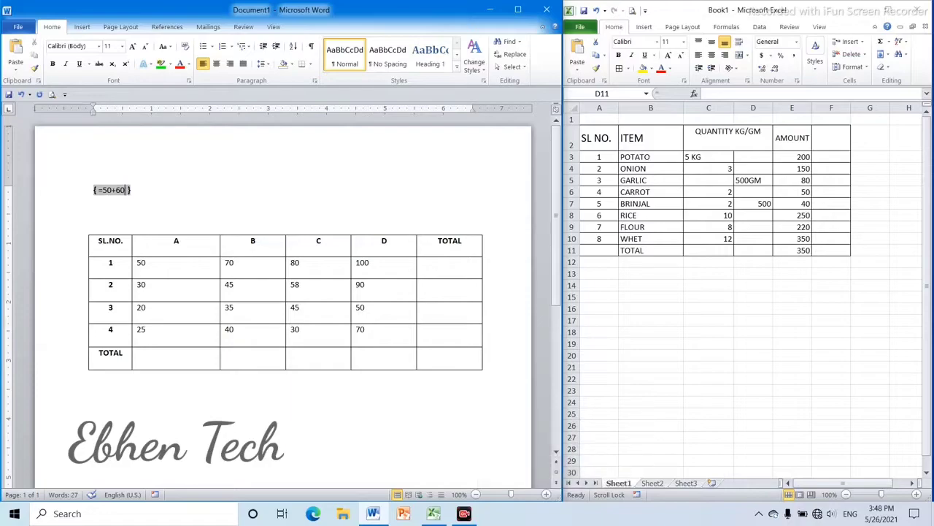
{"action": "key", "text": "F9"}
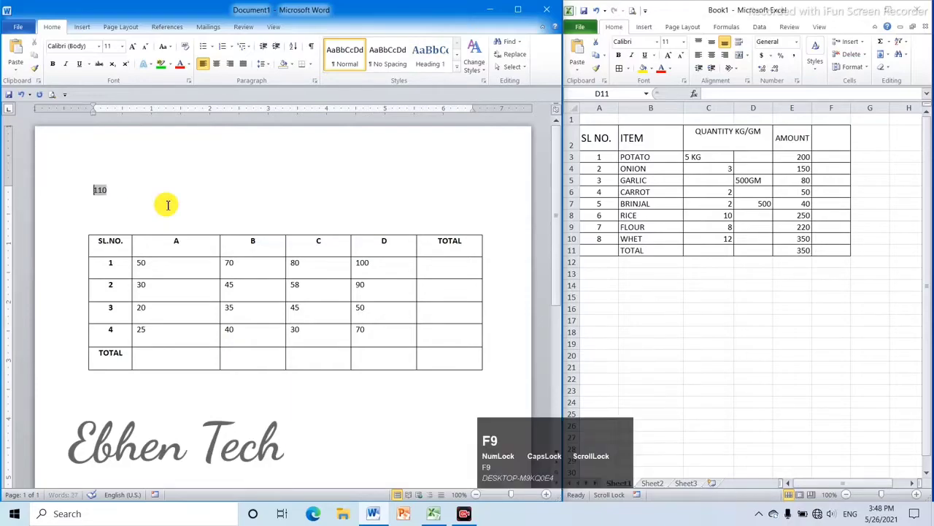
{"action": "left_click", "coordinate": [135, 185]}
{"action": "key", "text": "BackSpace"}
{"action": "key", "text": "BackSpace"}
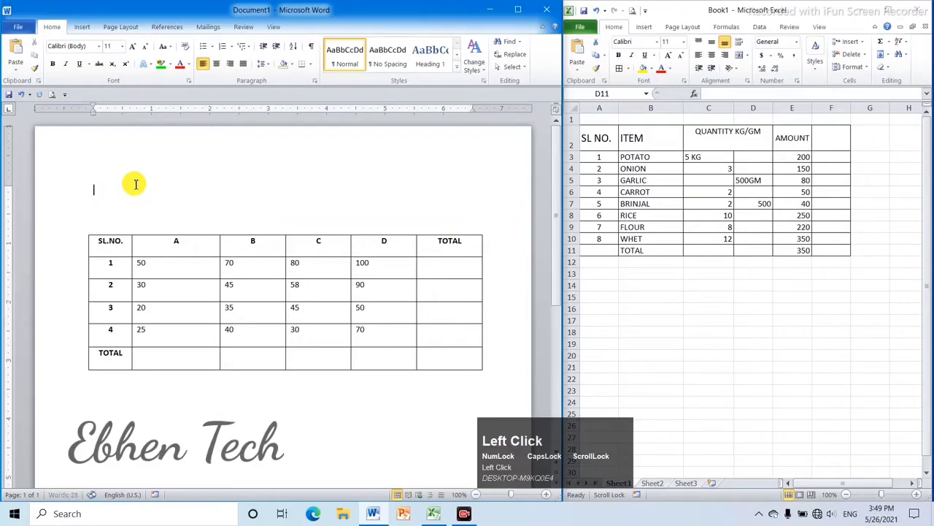
- Calculate 50*60 in a new formula field on the blank line above the table and delete the result
{"action": "key", "text": "ctrl+F9"}
{"action": "type", "text": "="}
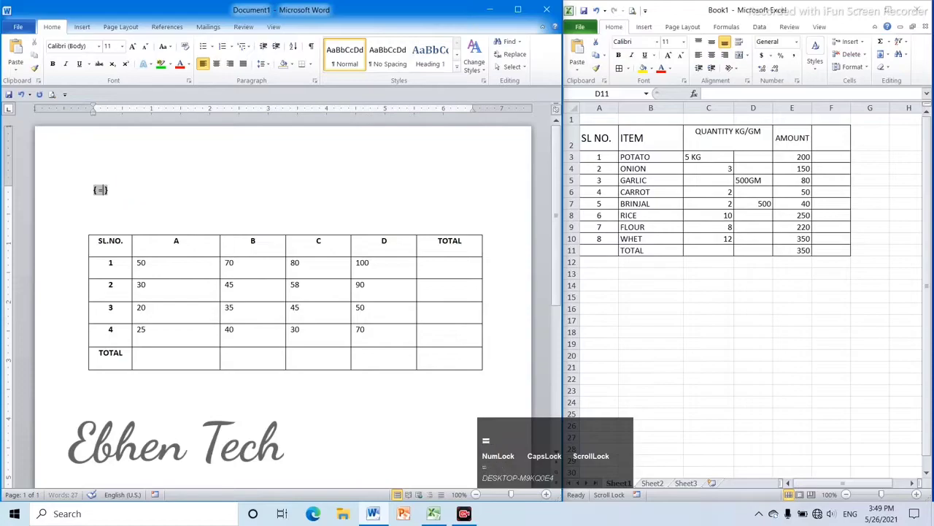
{"action": "type", "text": "50"}
{"action": "key", "text": "shift"}
{"action": "type", "text": "*60"}
{"action": "key", "text": "F9"}
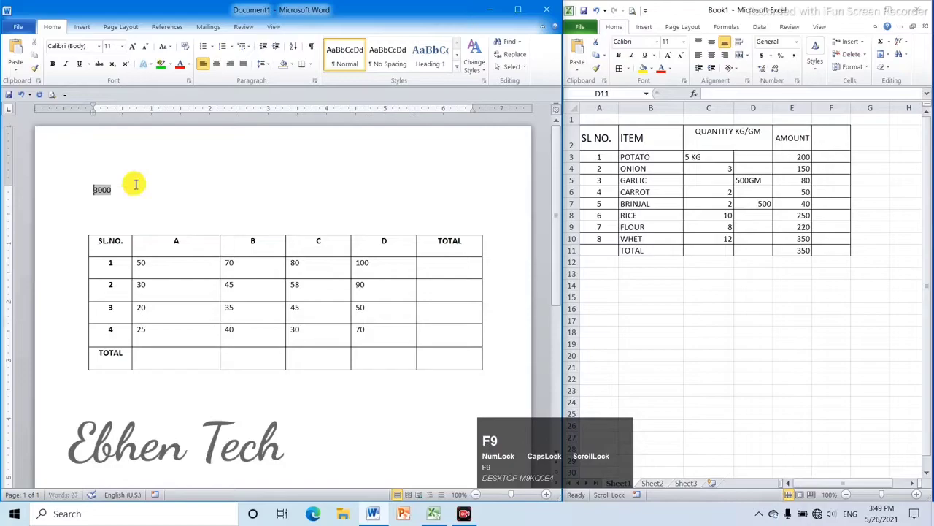
{"action": "left_click", "coordinate": [163, 201]}
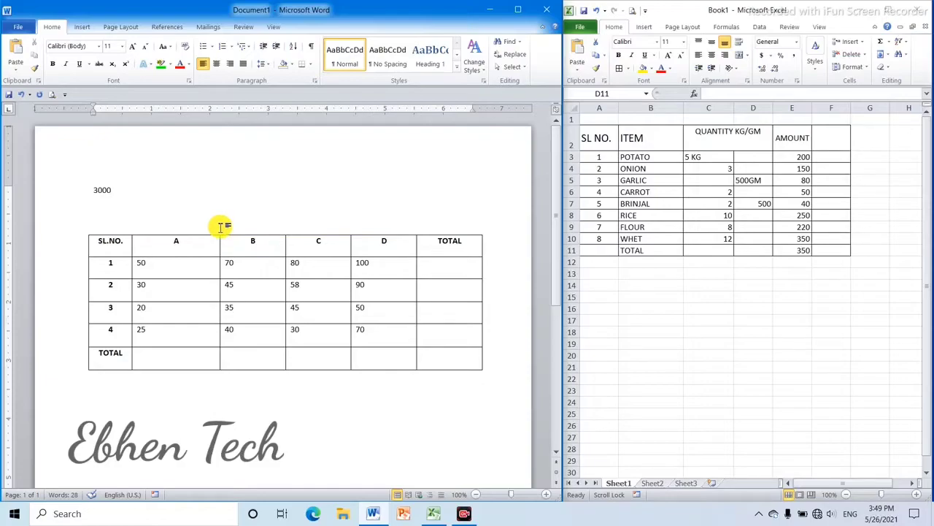
{"action": "key", "text": "BackSpace"}
{"action": "key", "text": "BackSpace"}
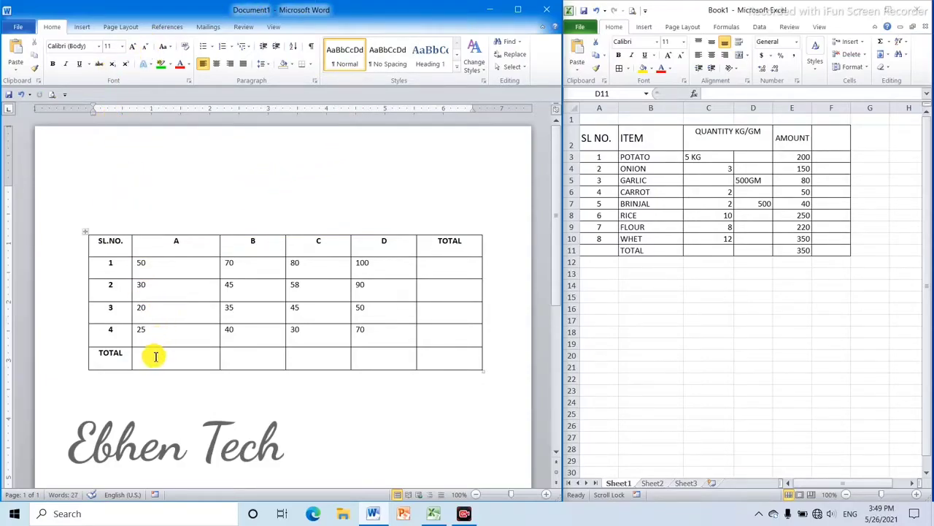
- Insert the table formula =SUM(ABOVE) in the TOTAL row under column A of the Word table
{"action": "left_click", "coordinate": [153, 355]}
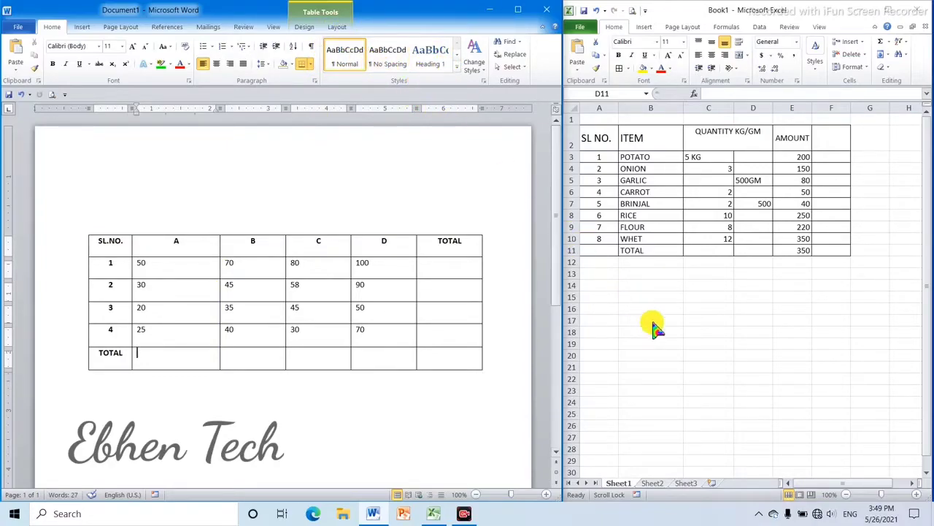
{"action": "left_click", "coordinate": [811, 495]}
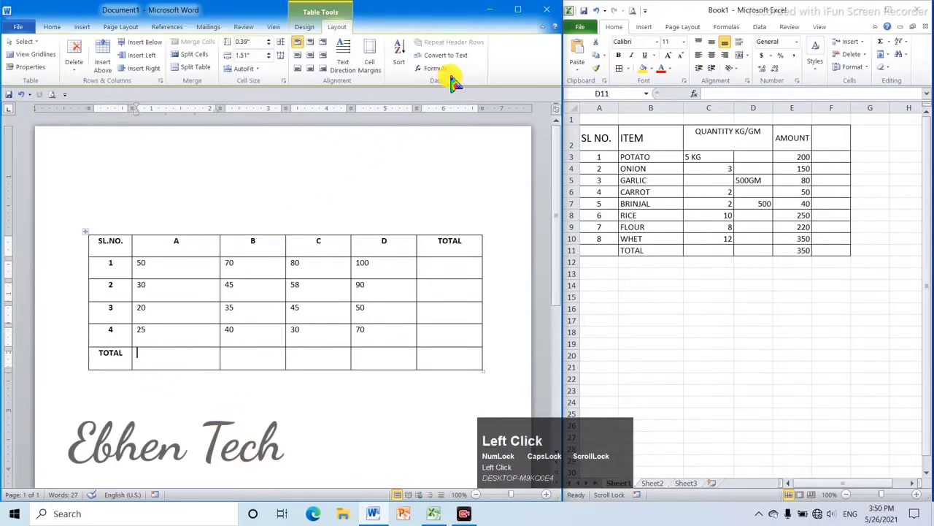
{"action": "left_click", "coordinate": [337, 30]}
{"action": "left_click", "coordinate": [438, 73]}
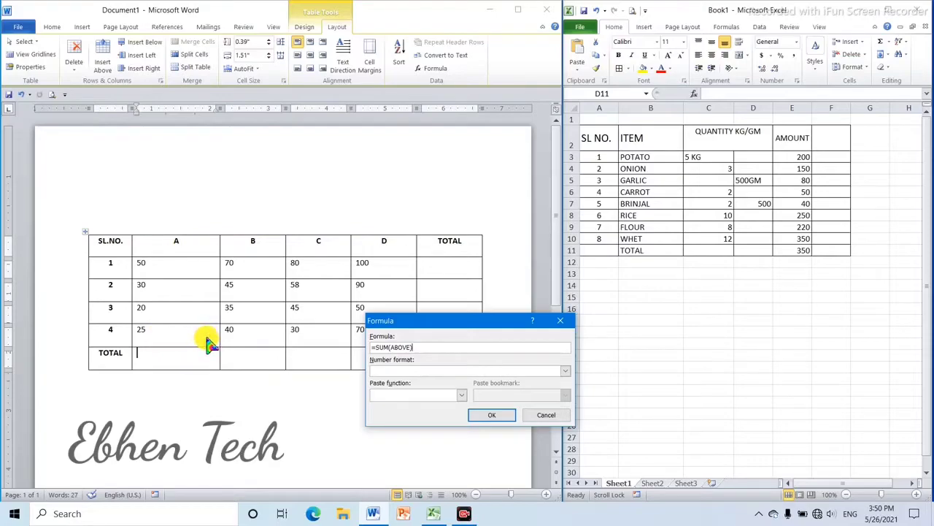
{"action": "left_click", "coordinate": [495, 417]}
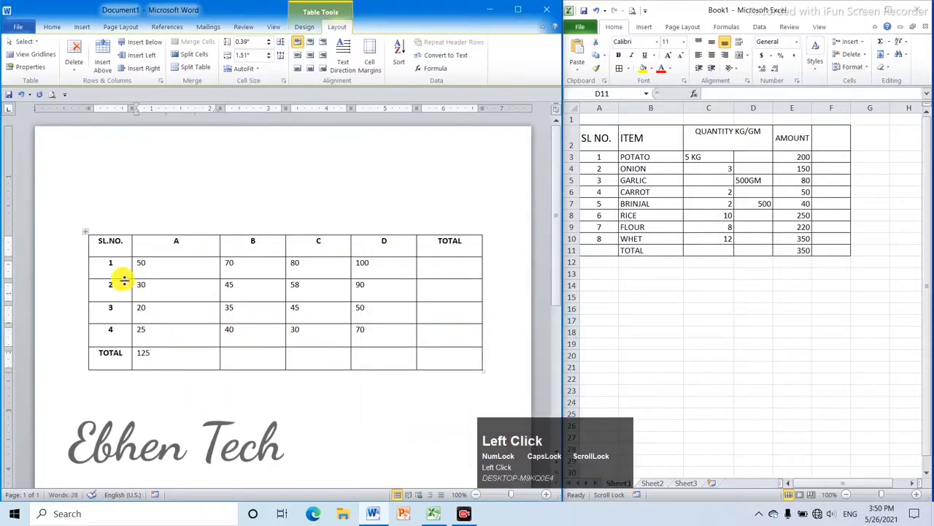
- Insert the table formula =SUM(ABOVE) in the TOTAL row under column B
{"action": "left_click", "coordinate": [260, 358]}
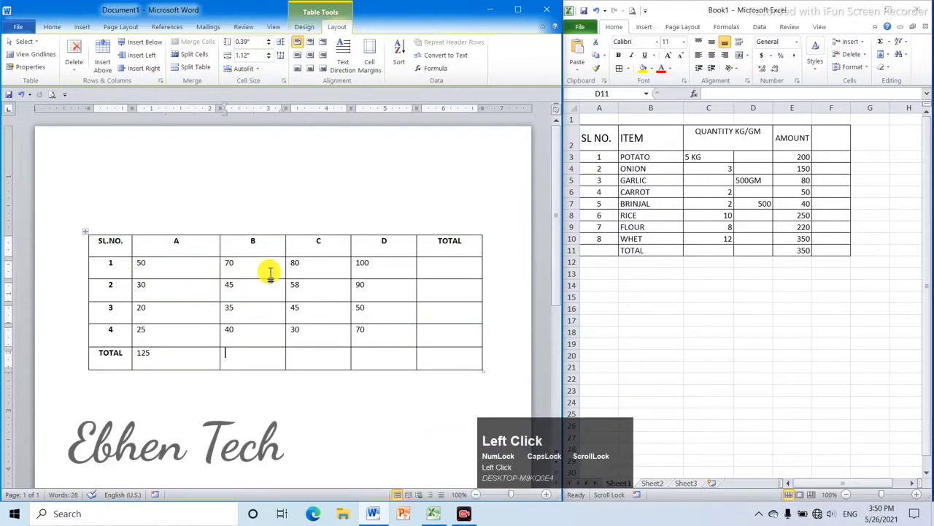
{"action": "left_click", "coordinate": [434, 70]}
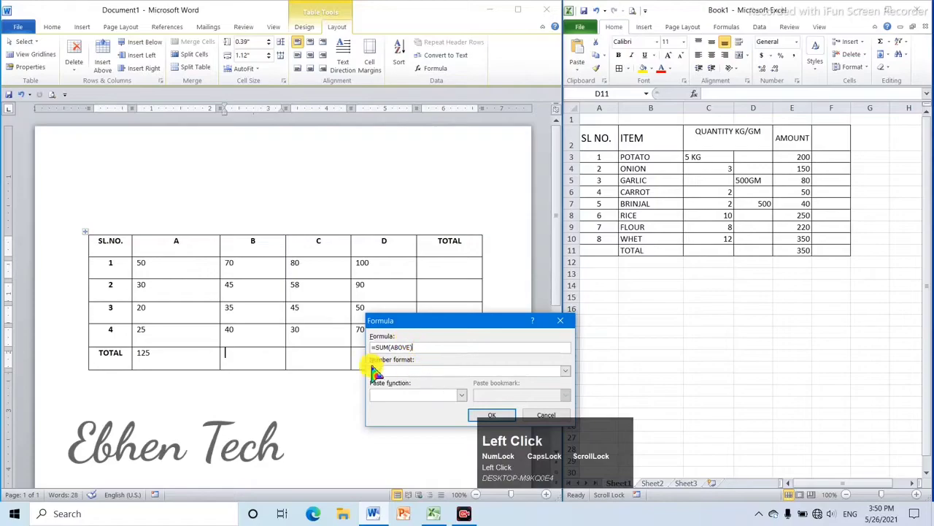
{"action": "left_click", "coordinate": [499, 416]}
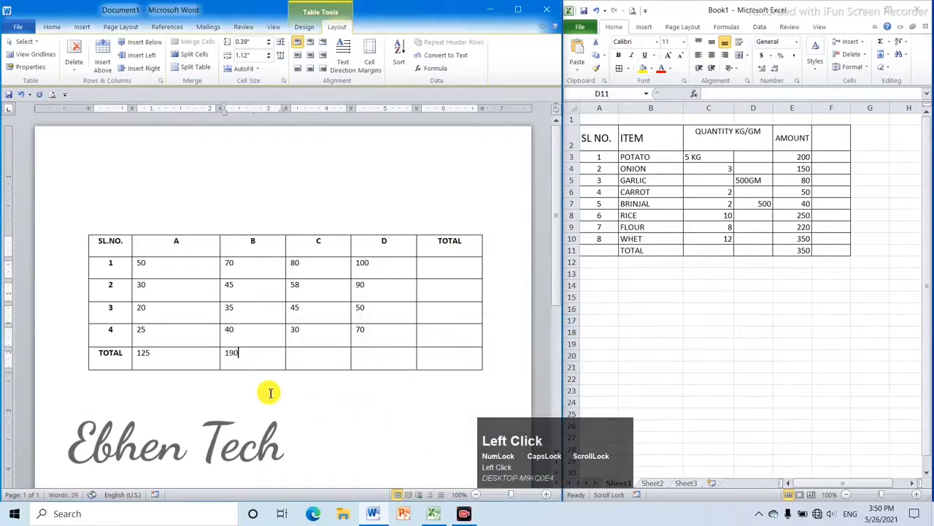
- Insert the table formula =SUM(LEFT) in the TOTAL column cell of row 1
{"action": "left_click", "coordinate": [427, 266]}
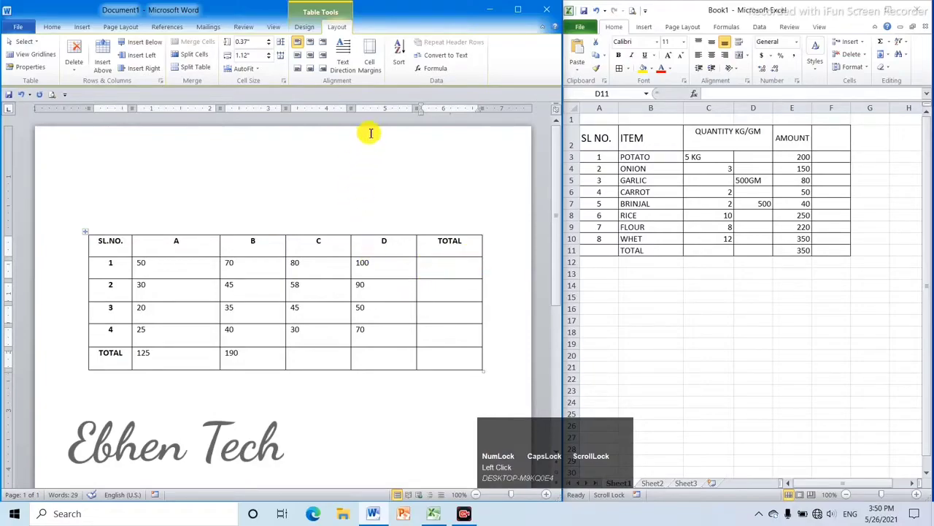
{"action": "left_click", "coordinate": [436, 69]}
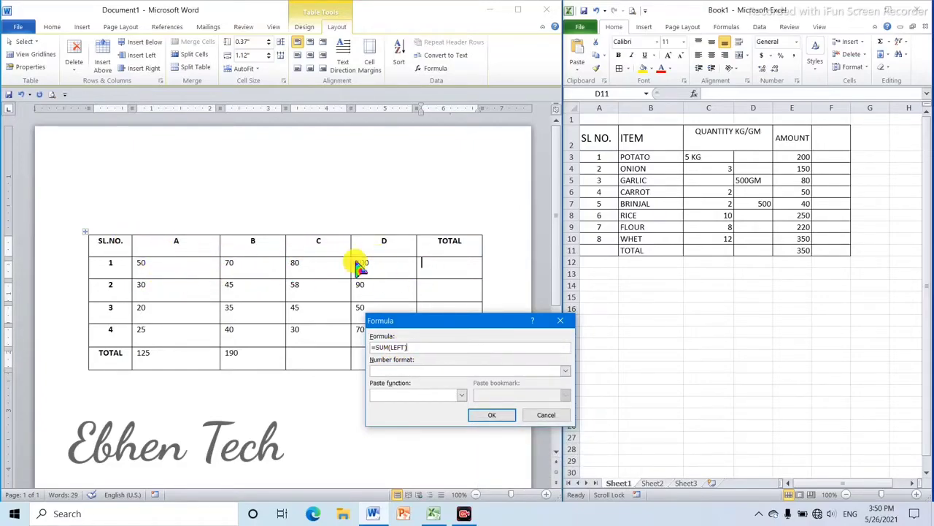
{"action": "left_click", "coordinate": [491, 416]}
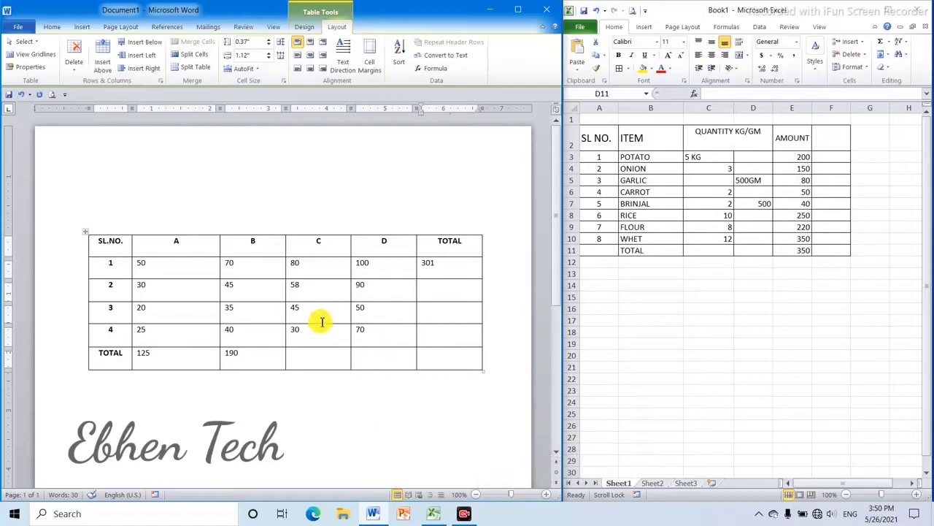
- Insert a table formula in the TOTAL column cell of row 2, replacing the proposed expression with =45+90
{"action": "left_click", "coordinate": [428, 291]}
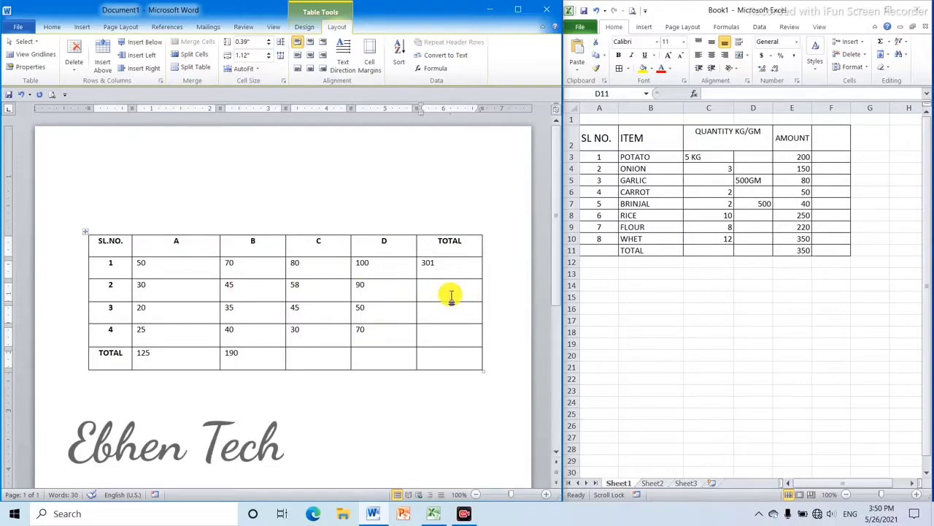
{"action": "left_click", "coordinate": [443, 71]}
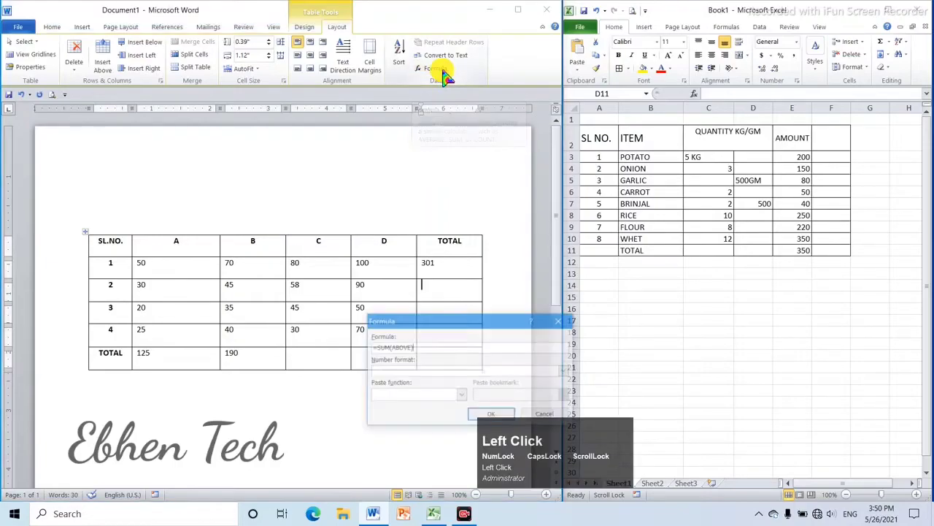
{"action": "left_click", "coordinate": [426, 348]}
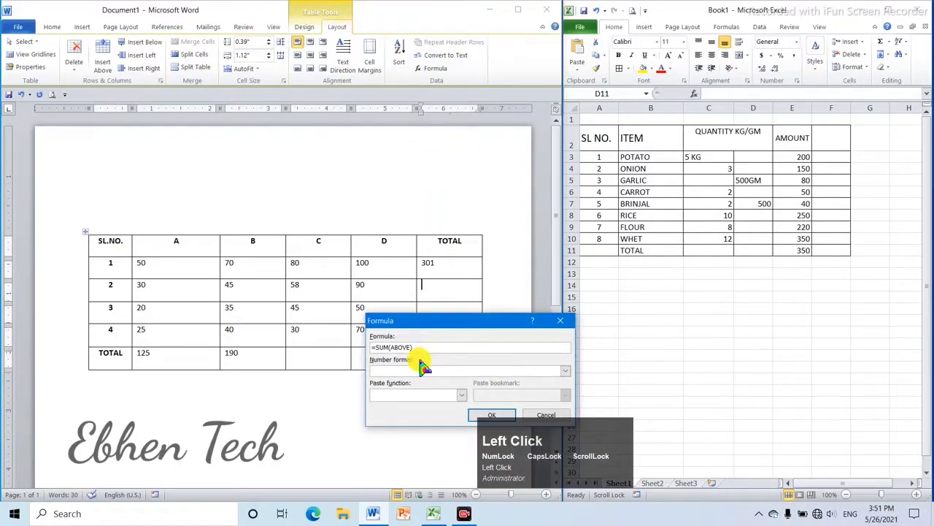
{"action": "key", "text": "BackSpace"}
{"action": "key", "text": "BackSpace"}
{"action": "key", "text": "BackSpace"}
{"action": "key", "text": "BackSpace"}
{"action": "key", "text": "BackSpace"}
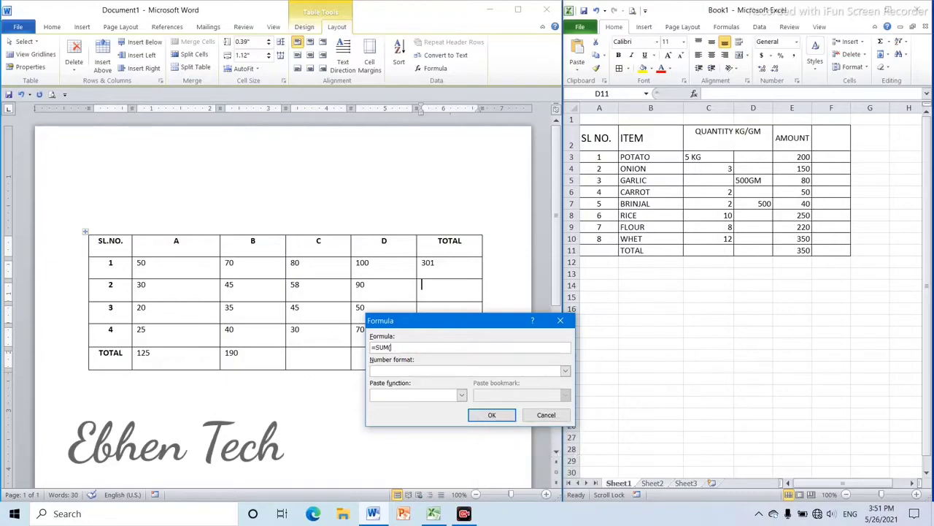
{"action": "key", "text": "BackSpace"}
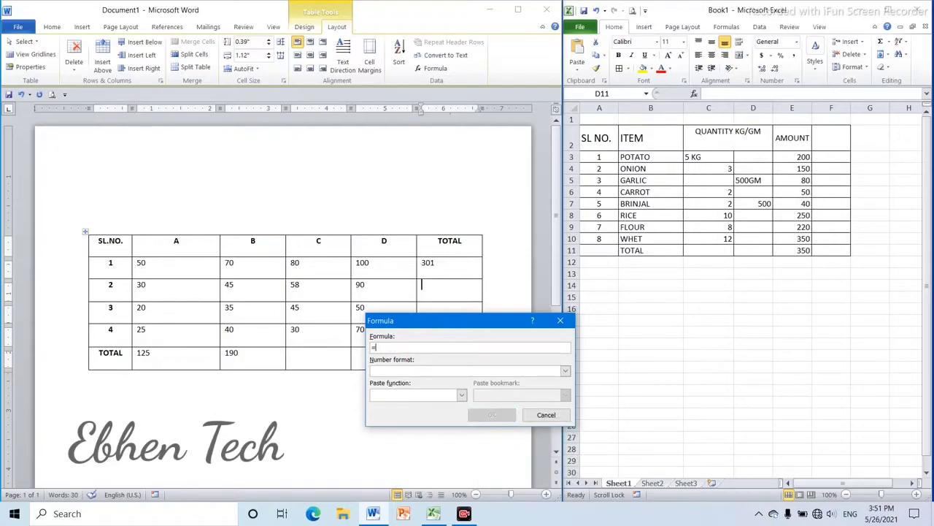
{"action": "type", "text": "45"}
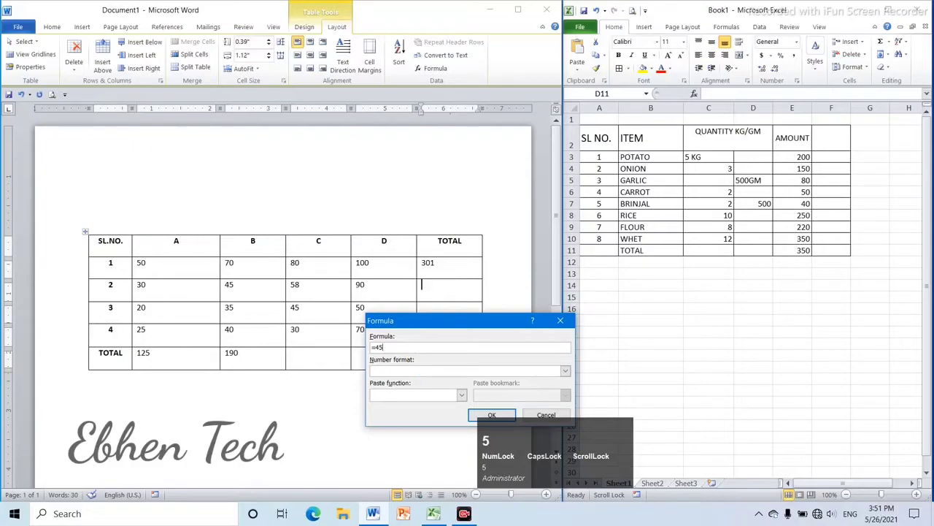
{"action": "type", "text": "+90"}
{"action": "left_click", "coordinate": [488, 414]}
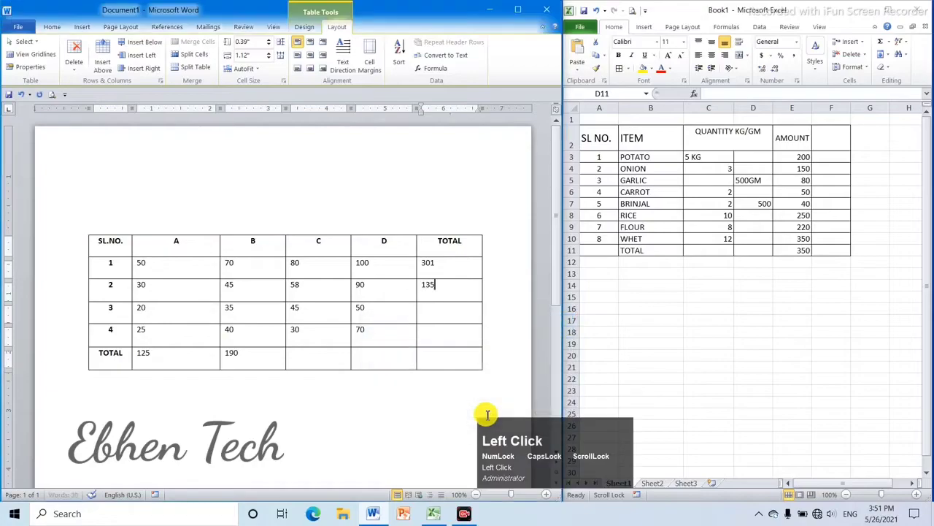
- Insert a manual field with =SUM(ABOVE) in the TOTAL row under column C and update it to calculate the sum
{"action": "left_click", "coordinate": [436, 313]}
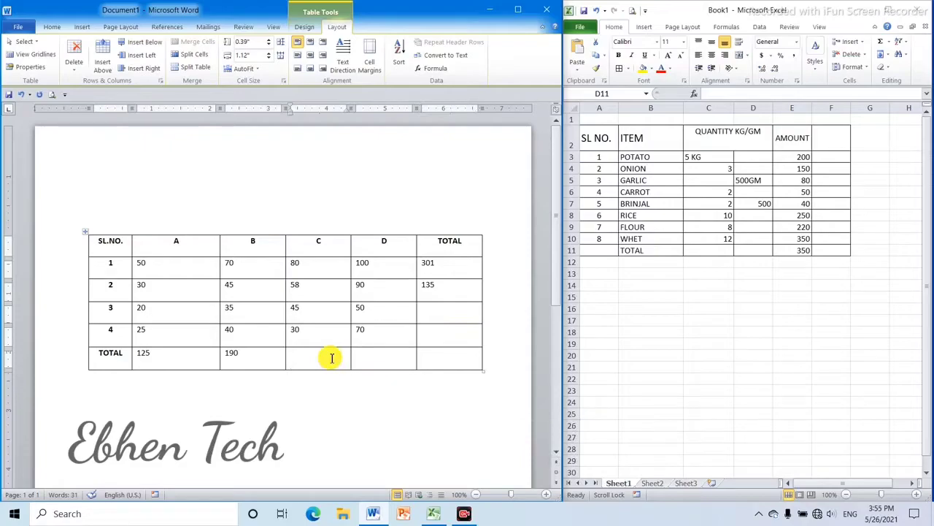
{"action": "key", "text": "ctrl+F9"}
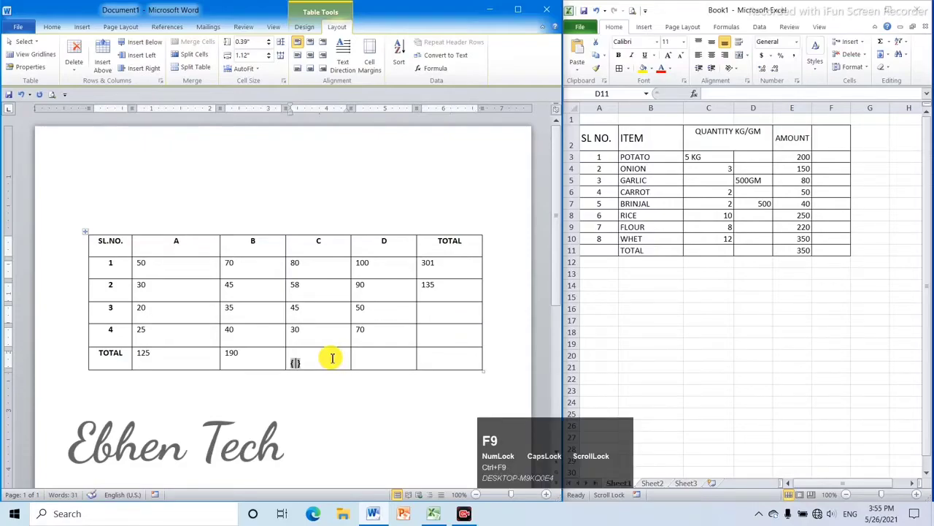
{"action": "type", "text": "=SUM "}
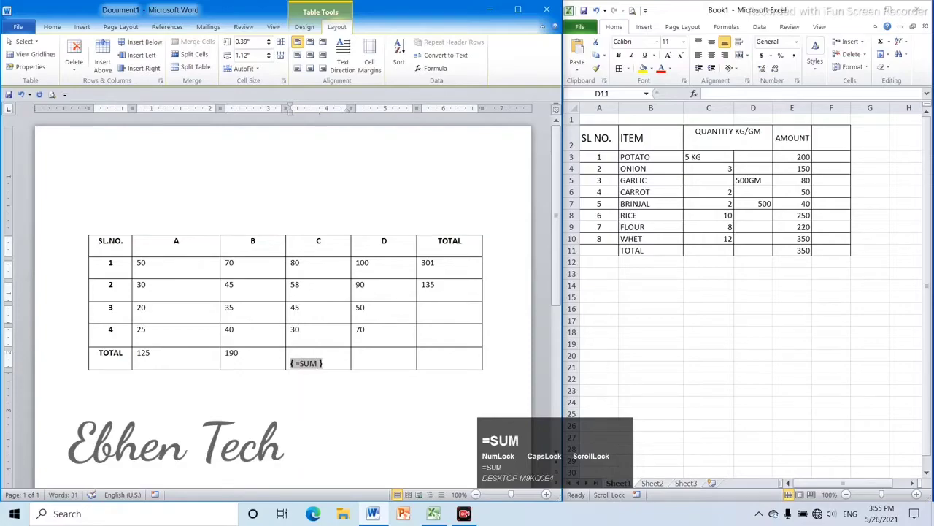
{"action": "type", "text": "(ABOV"}
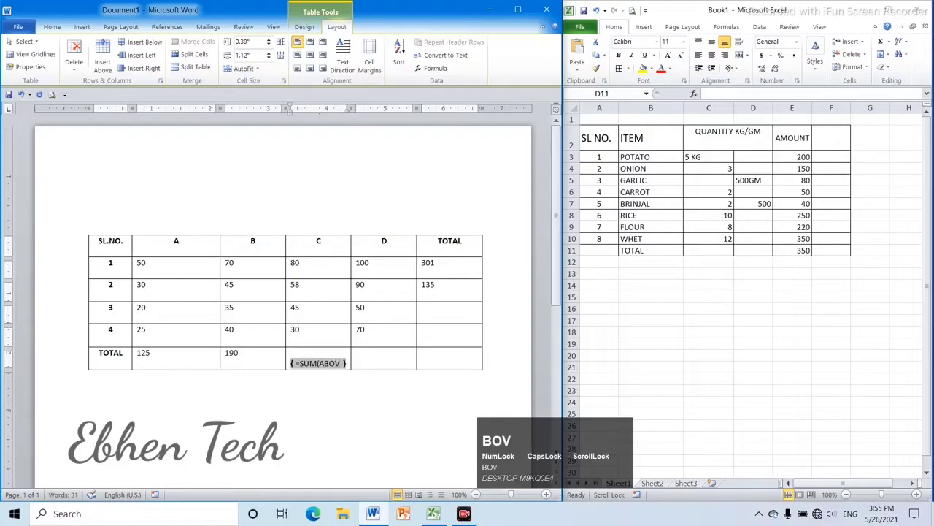
{"action": "type", "text": "E"}
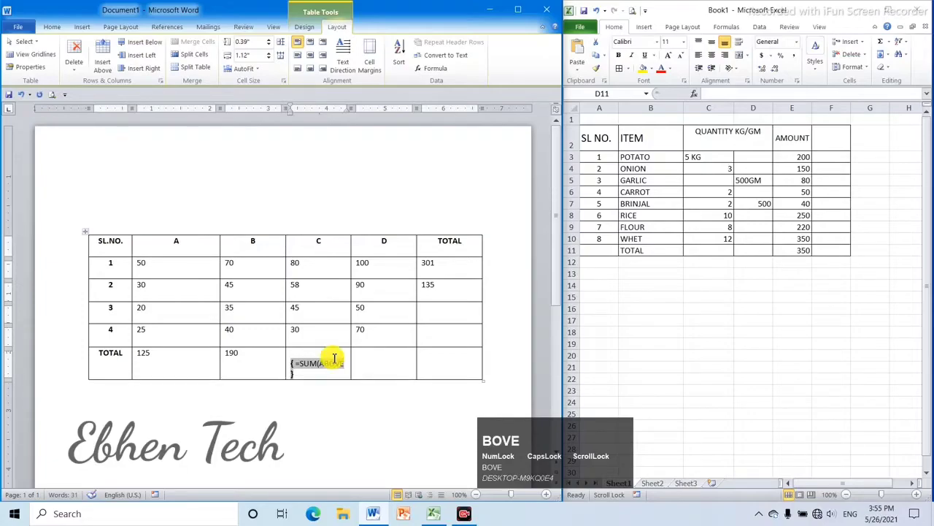
{"action": "type", "text": "))"}
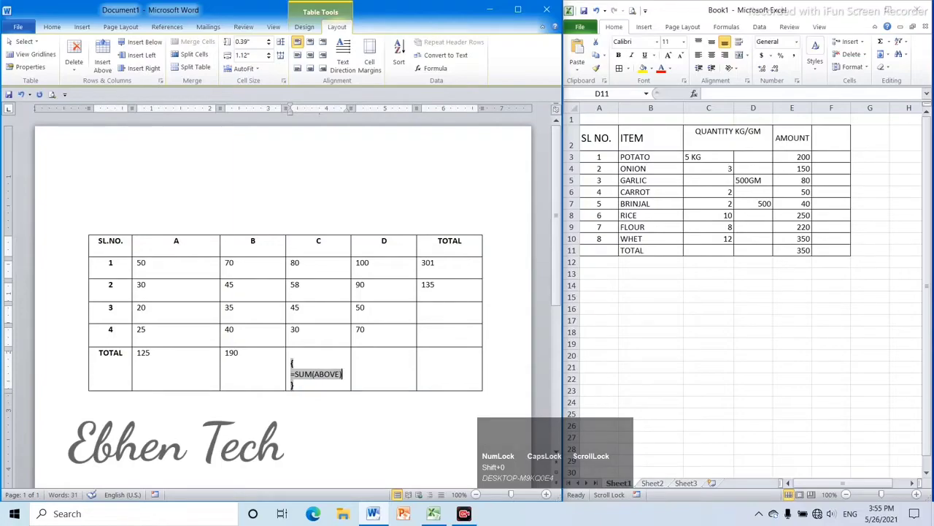
{"action": "key", "text": "F9"}
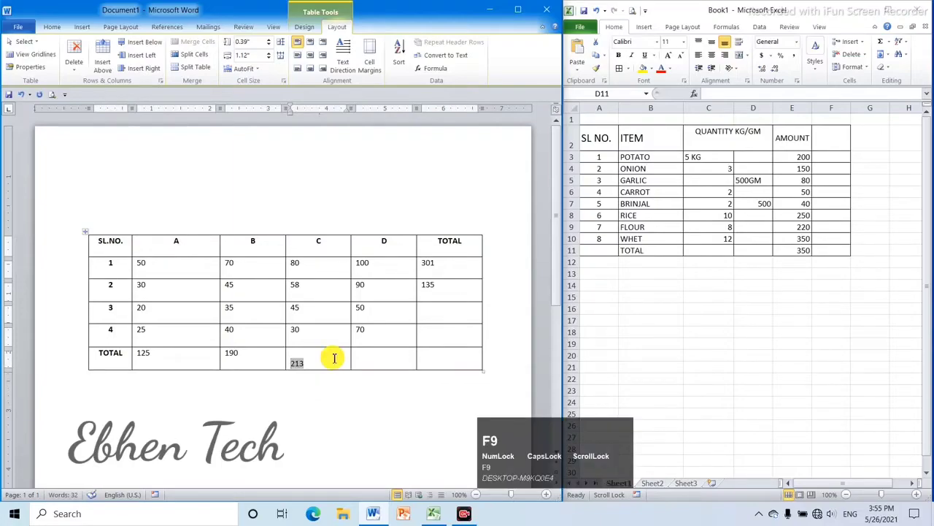
- Insert a manual field with =SUM(LEFT) in the TOTAL column cell of row 3 and update it to calculate the sum
{"action": "left_click", "coordinate": [467, 312]}
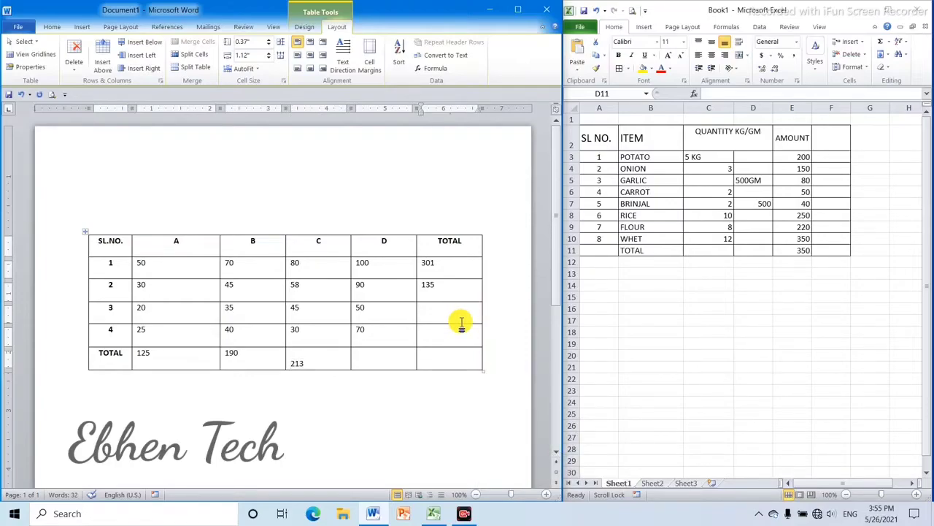
{"action": "key", "text": "ctrl+F9"}
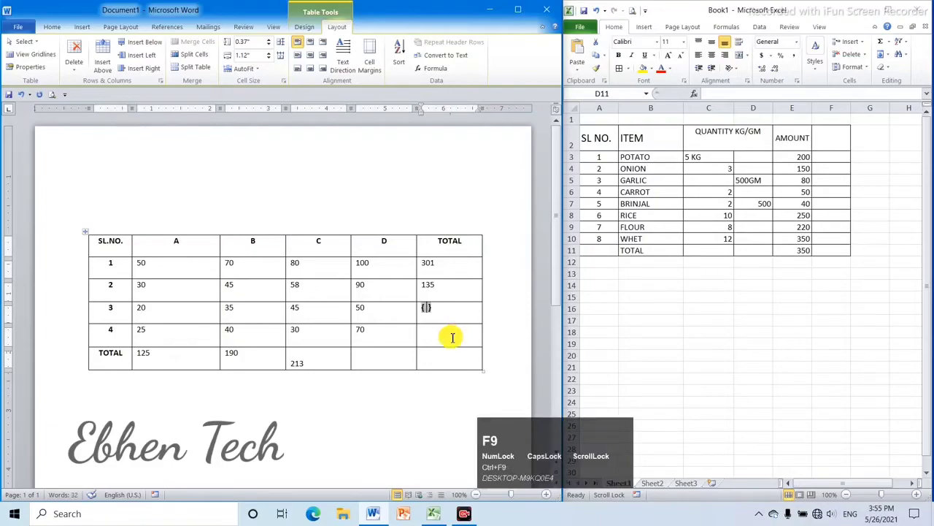
{"action": "type", "text": "=SU"}
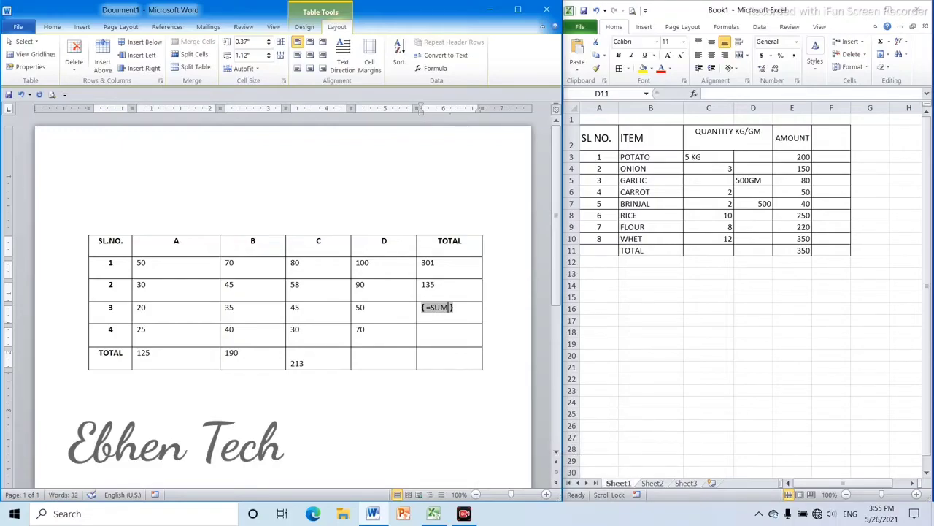
{"action": "type", "text": "M(LE"}
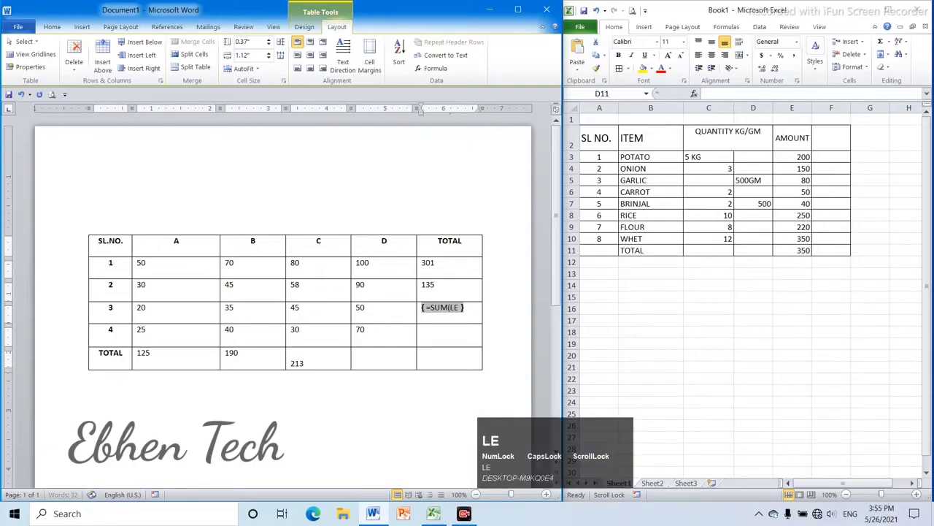
{"action": "type", "text": "FT)"}
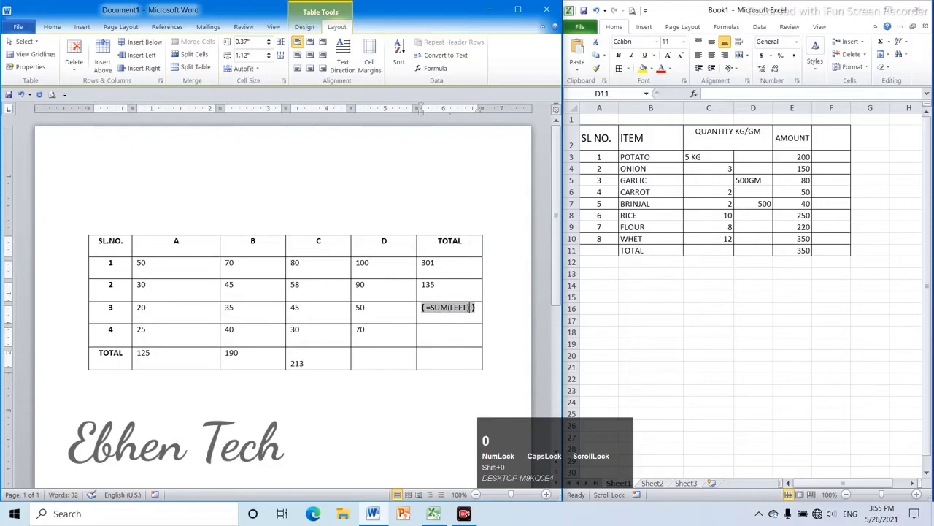
{"action": "key", "text": "F9"}
- Open the Formula dialog for the TOTAL column cell of row 4 and show the list of functions available to paste
{"action": "left_click", "coordinate": [453, 336]}
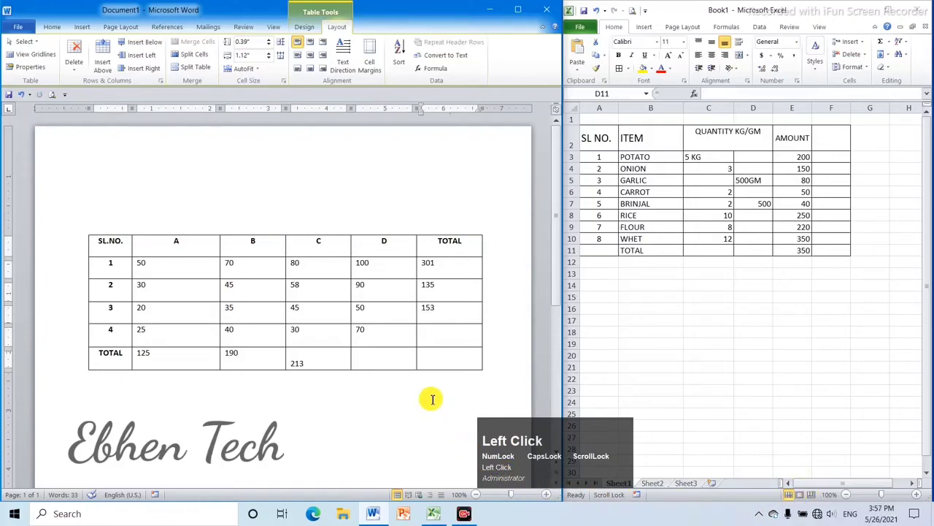
{"action": "left_click", "coordinate": [433, 69]}
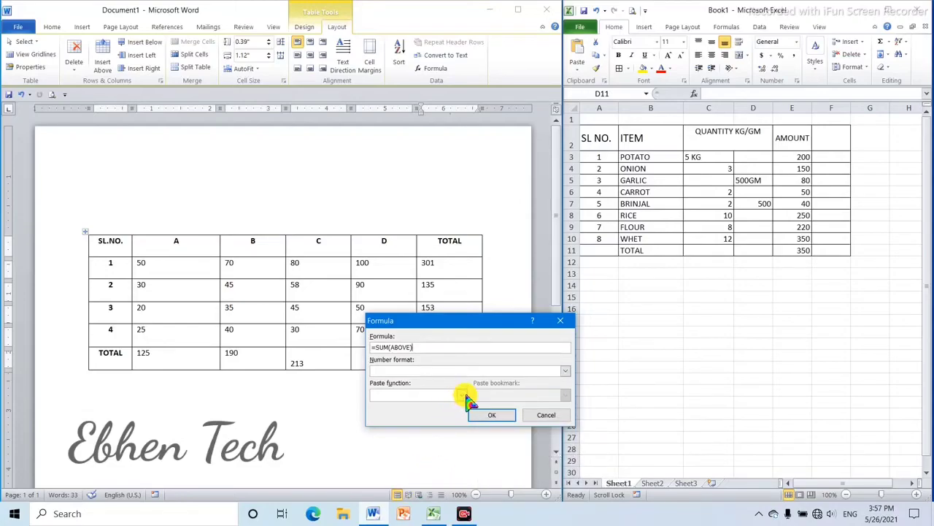
{"action": "left_click", "coordinate": [462, 397]}
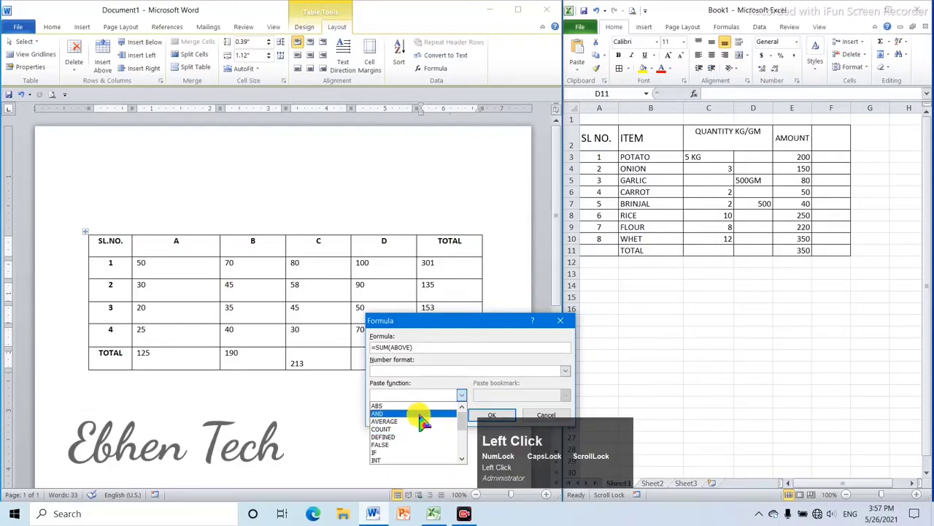